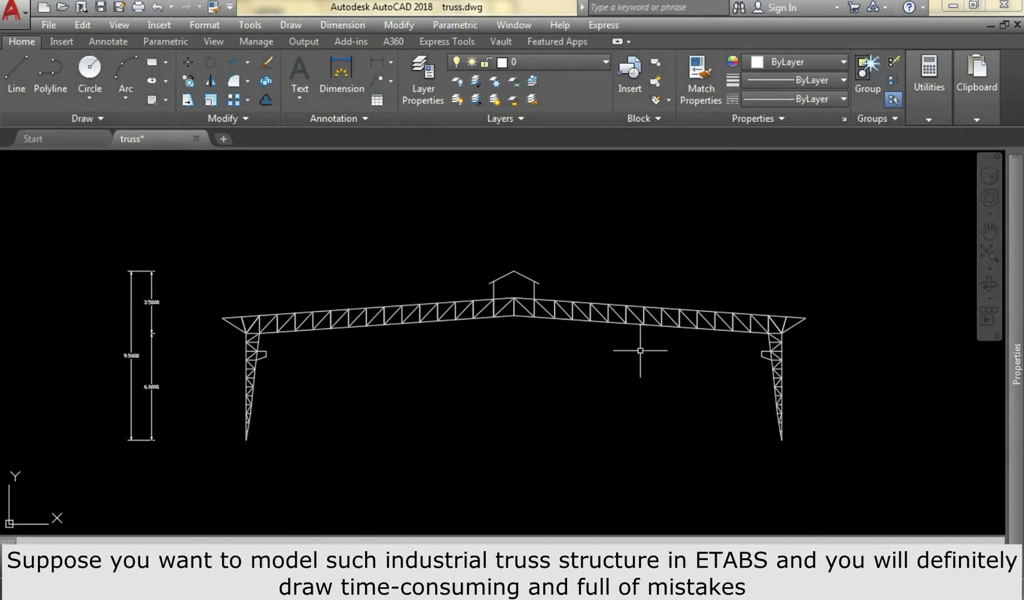
- Delete the truss's height dimensions
scroll(86, 403, "up", 2)
scroll(98, 399, "up", 2)
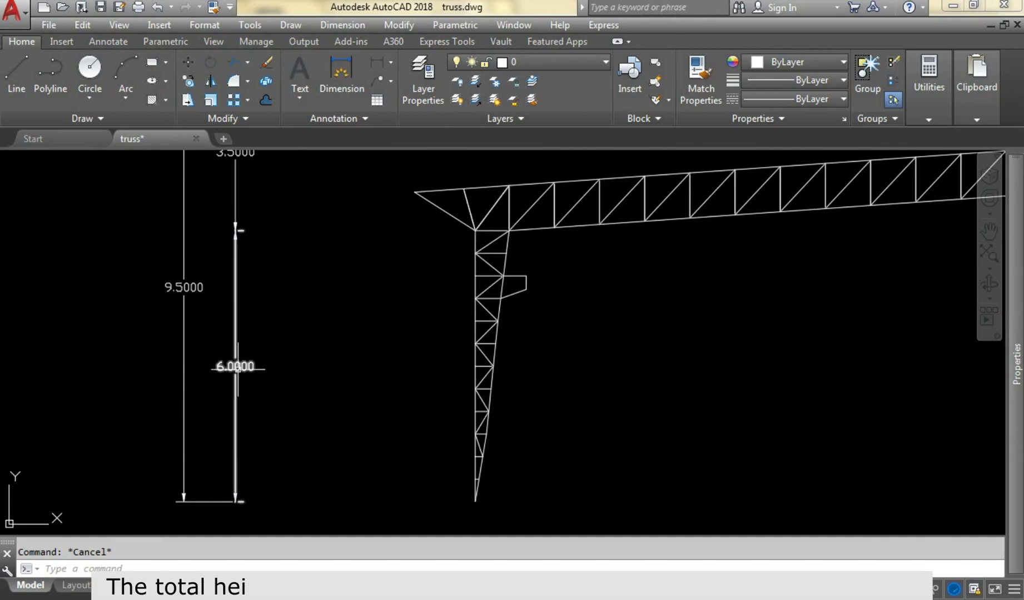
middle_click_drag(230, 276, 221, 379)
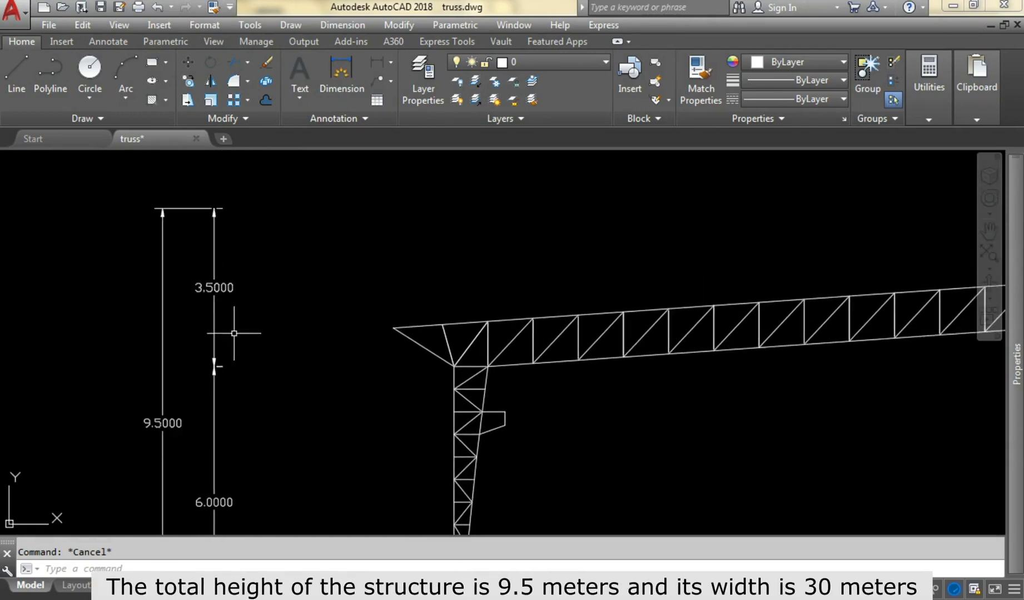
middle_click_drag(399, 312, 268, 331)
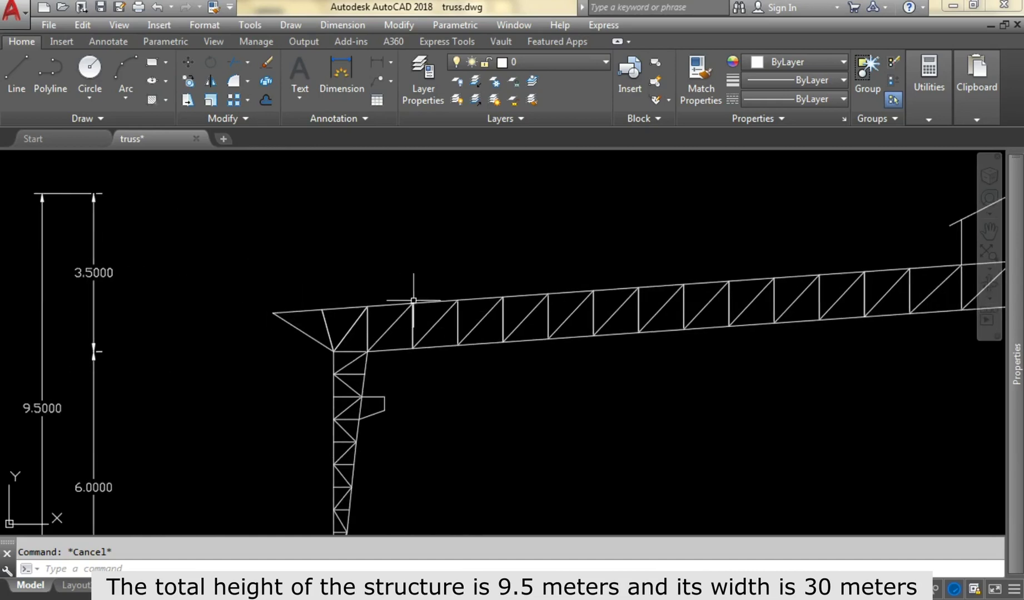
scroll(417, 300, "down", 2)
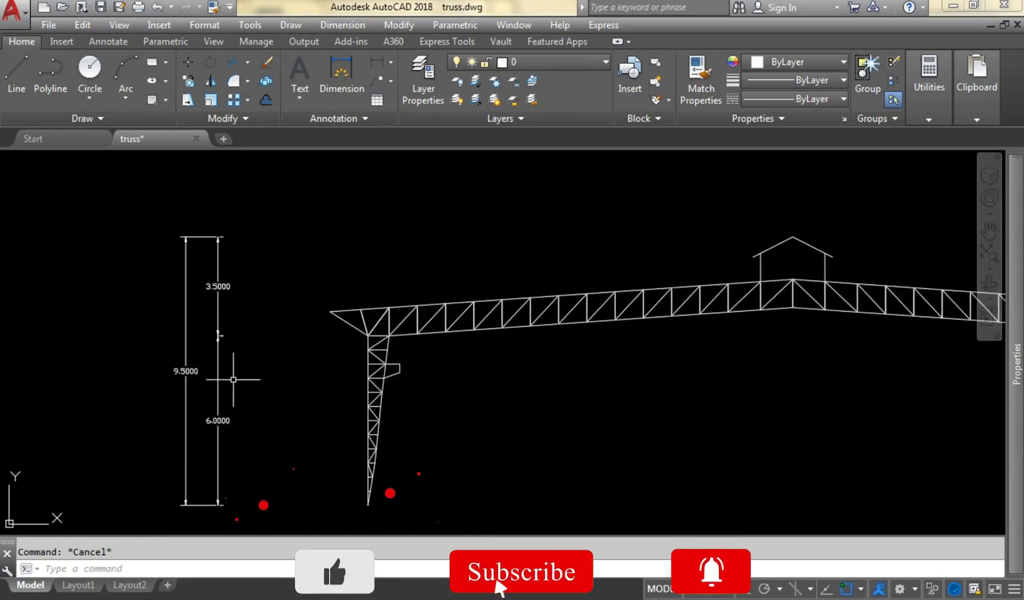
scroll(183, 367, "up", 2)
scroll(225, 348, "up", 2)
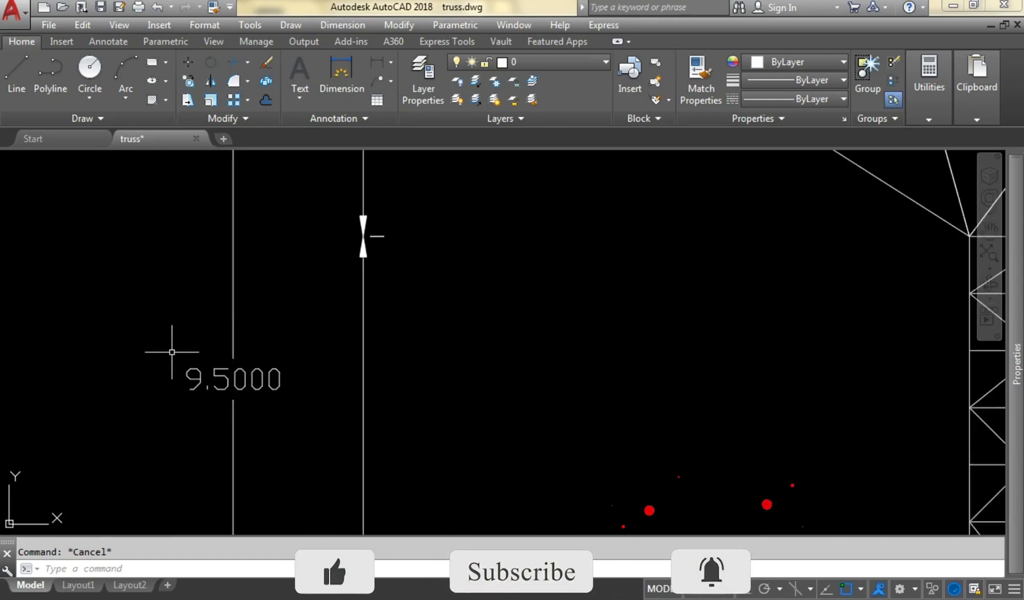
scroll(172, 348, "down", 5)
middle_click_drag(278, 393, 205, 355)
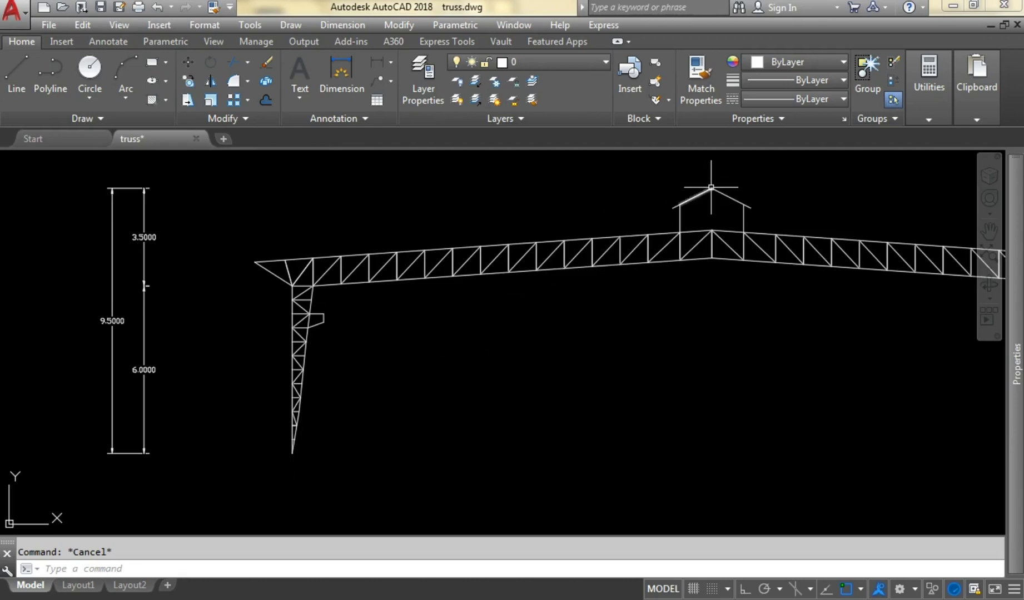
scroll(110, 321, "up", 4)
scroll(111, 320, "down", 5)
middle_click_drag(125, 323, 201, 329)
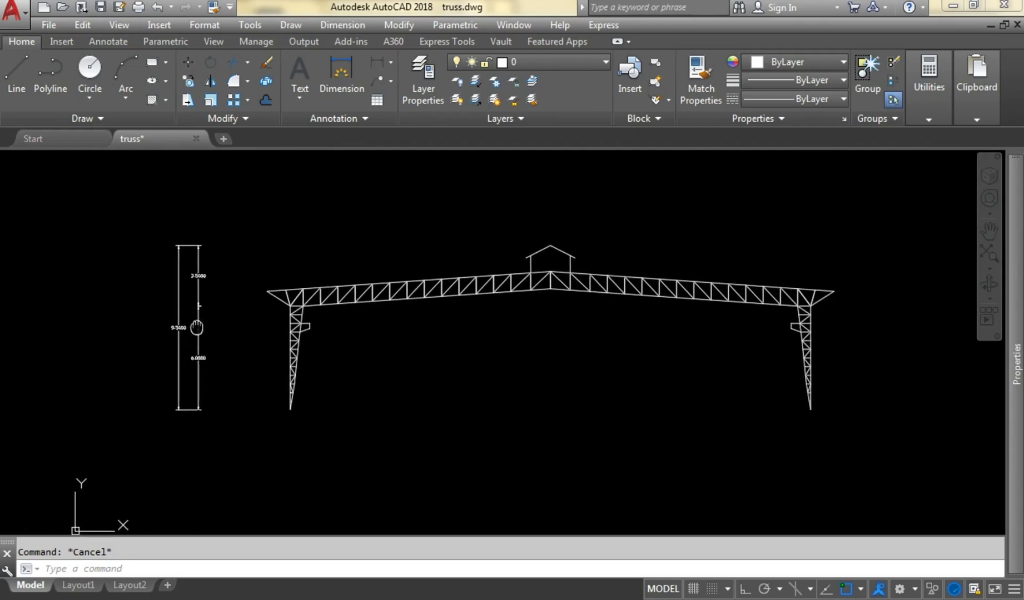
scroll(430, 354, "down", 1)
left_click(234, 216)
left_click(130, 424)
key("Delete")
- Move the whole truss so its left column base sits at 0,0,0
left_click(851, 207)
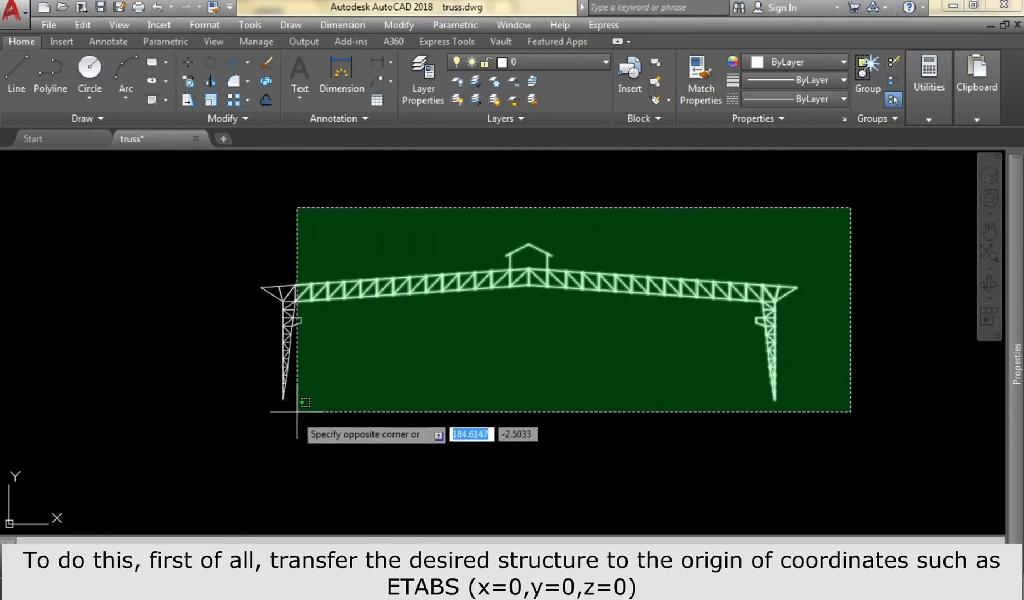
left_click(226, 446)
type("m")
key("Return")
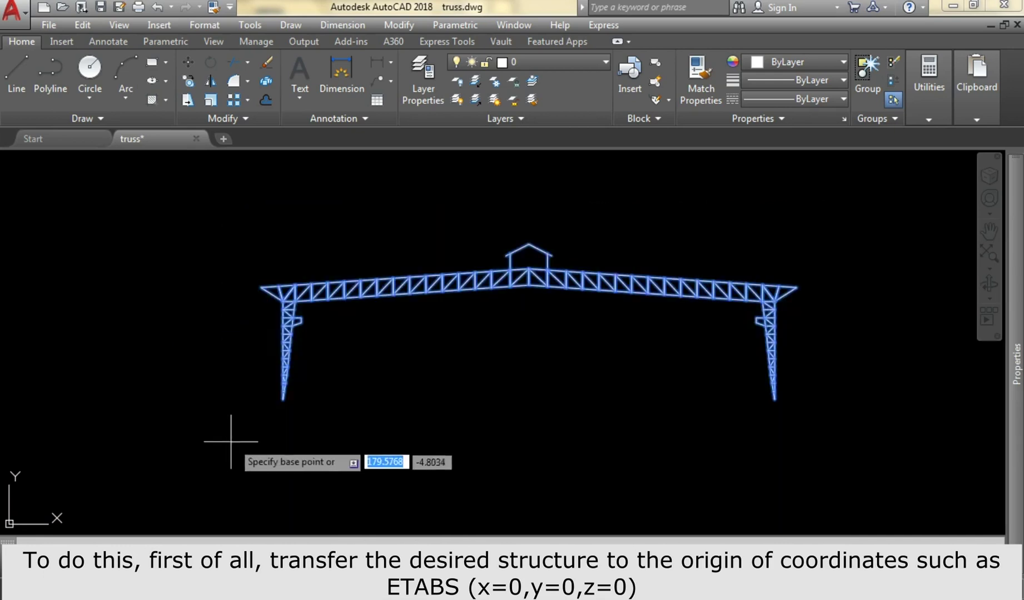
left_click(283, 400)
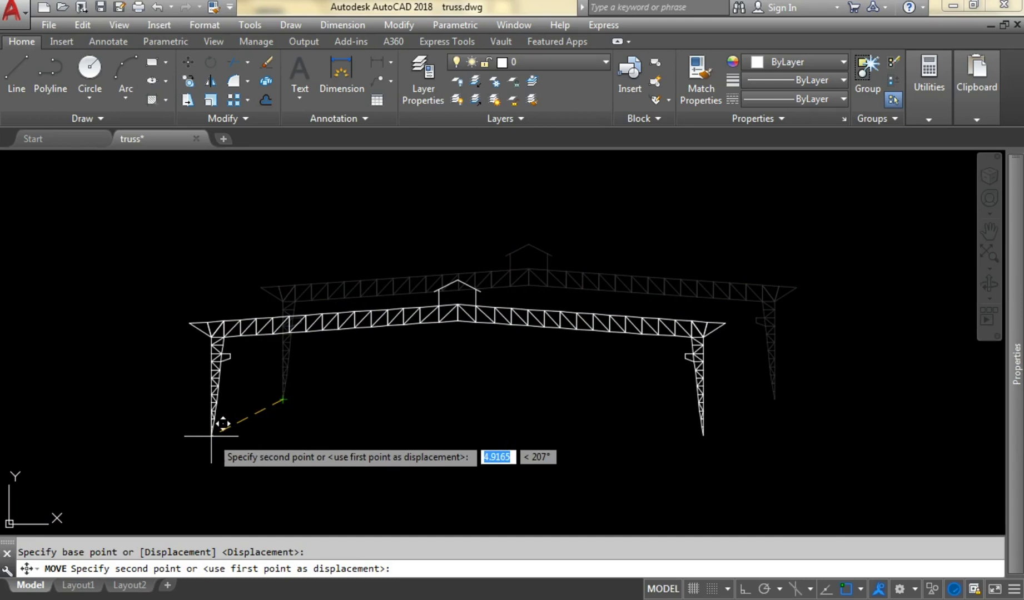
key("Tab")
type("0")
key("Tab")
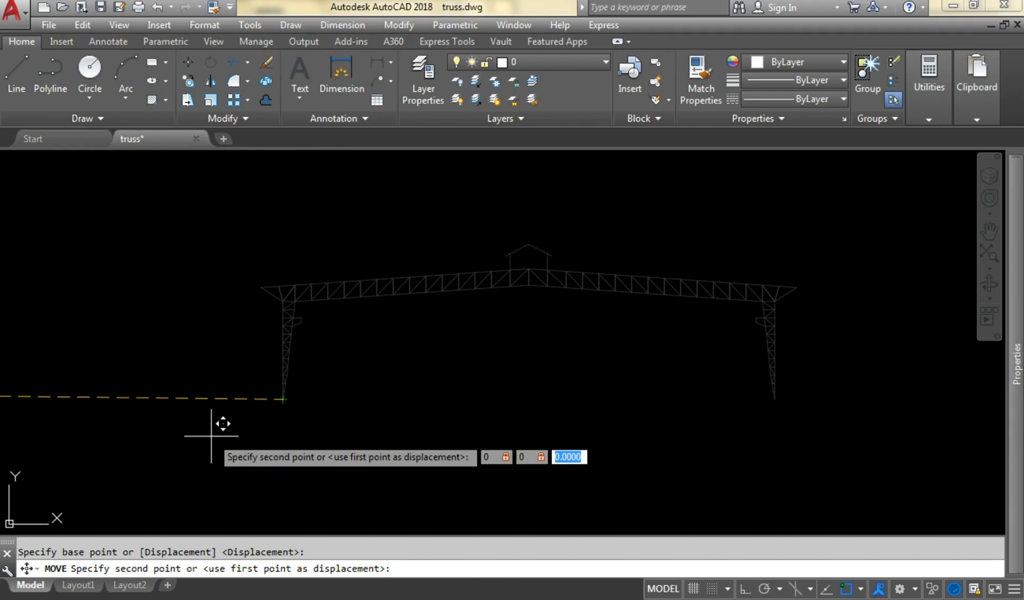
key("Return")
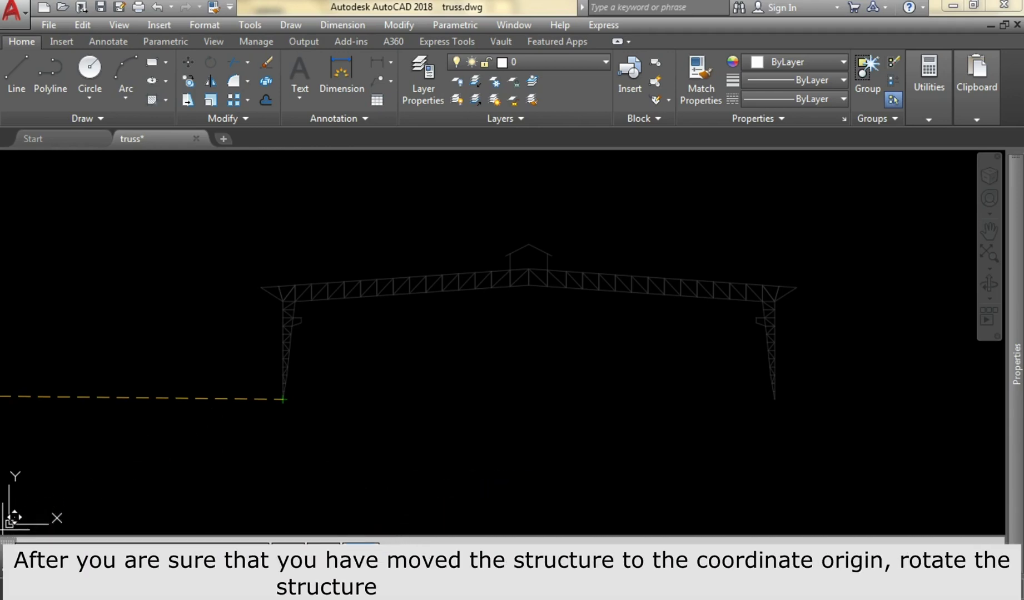
key("Return")
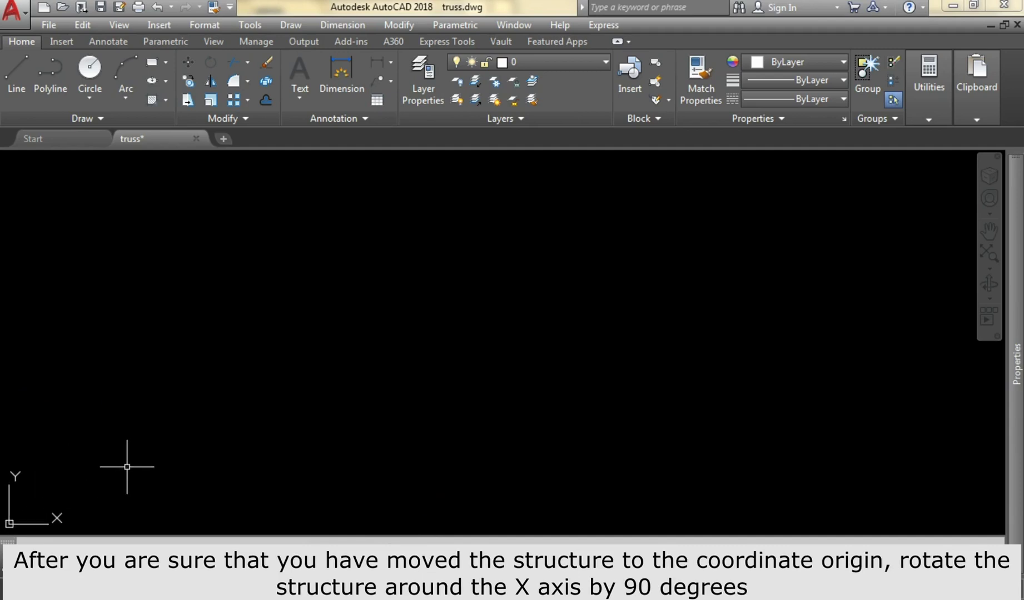
- Zoom to the whole truss and confirm its left column base reads 0,0,0
middle_click(128, 465)
middle_click(129, 466)
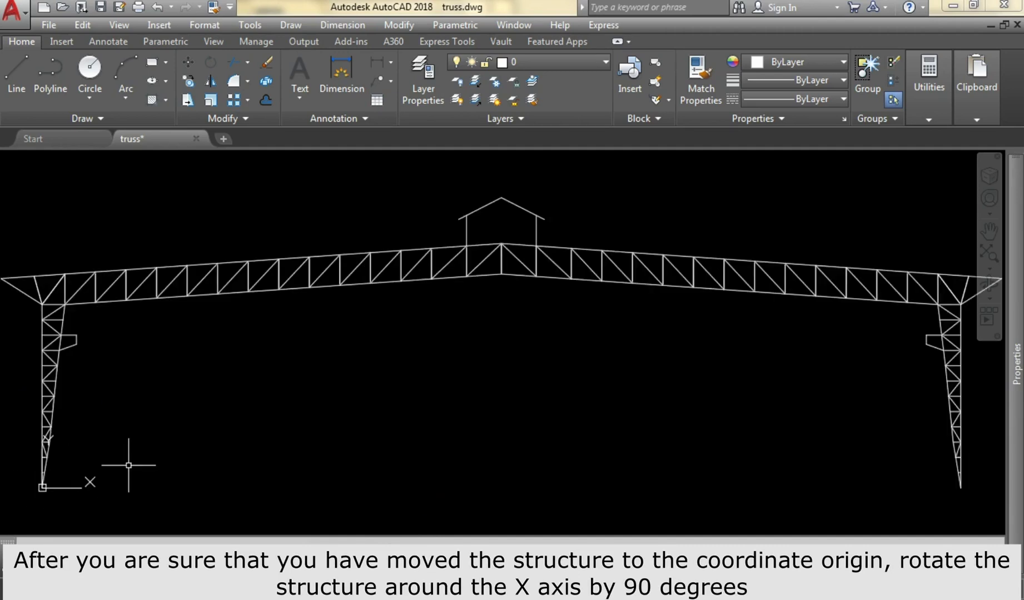
type("Id")
key("Return")
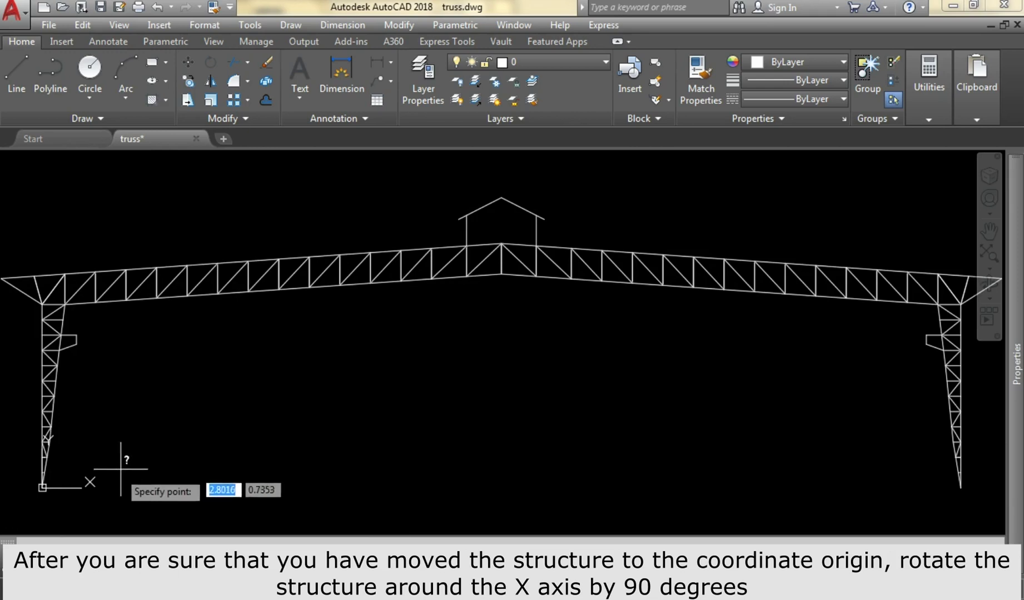
left_click(44, 485)
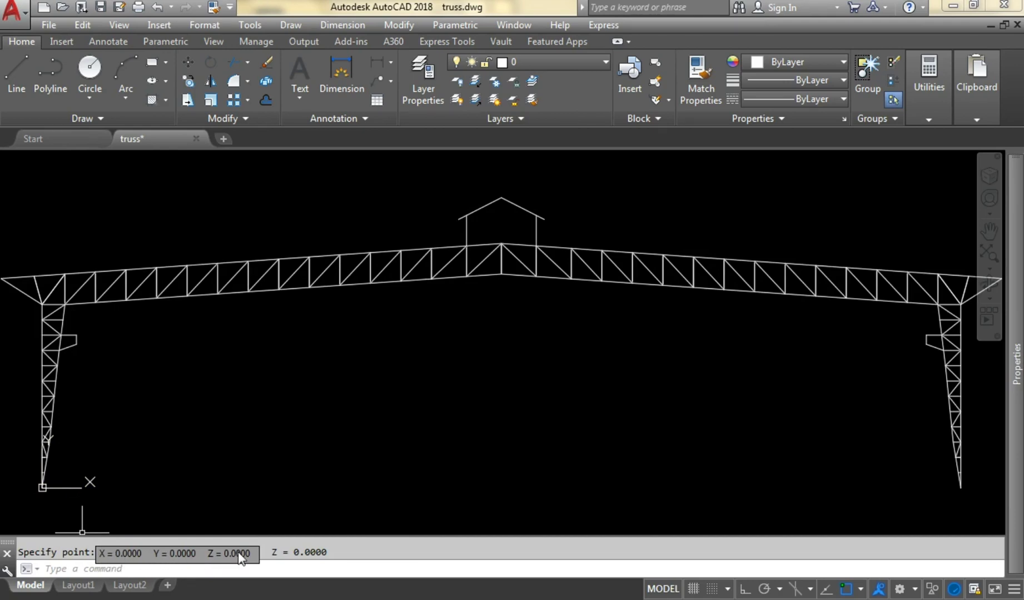
- Recentre the truss and begin redefining the user coordinate system with UCS
scroll(418, 361, "down", 1)
scroll(439, 361, "down", 2)
middle_click_drag(450, 358, 435, 358)
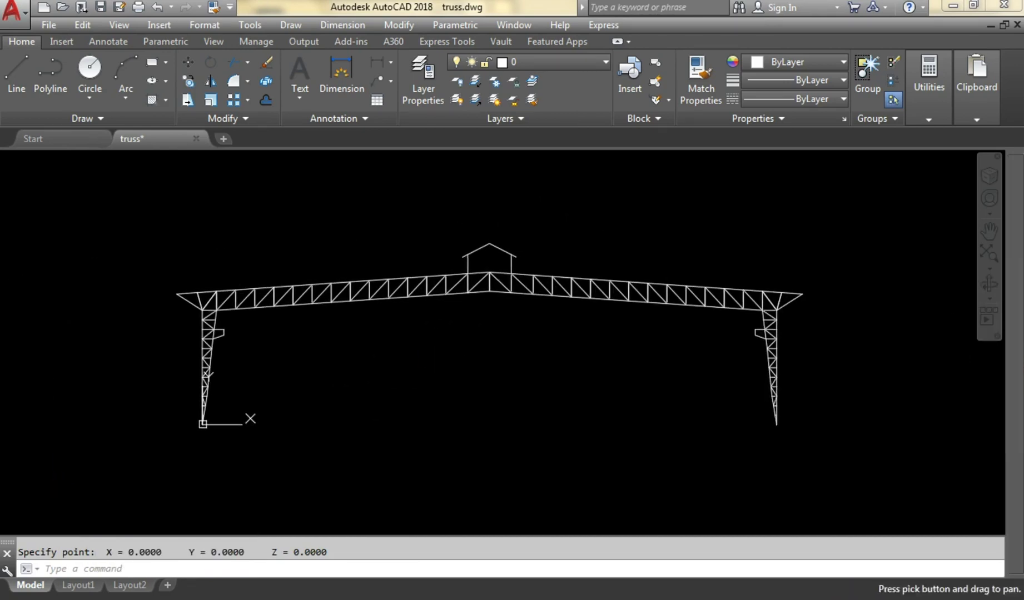
type("UCs")
key("Return")
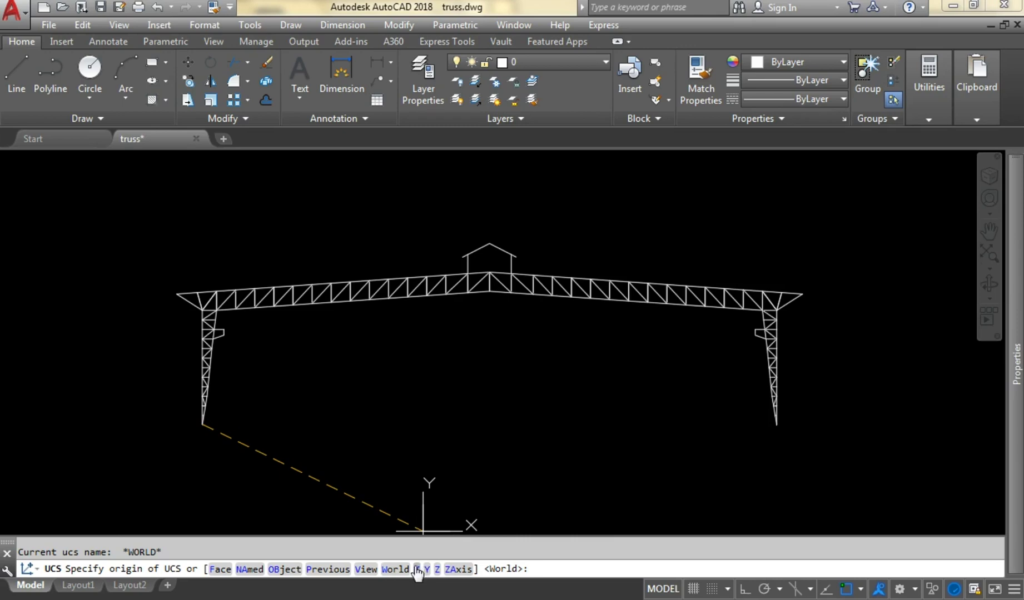
- Rotate the UCS by -90° about the X axis
left_click(418, 569)
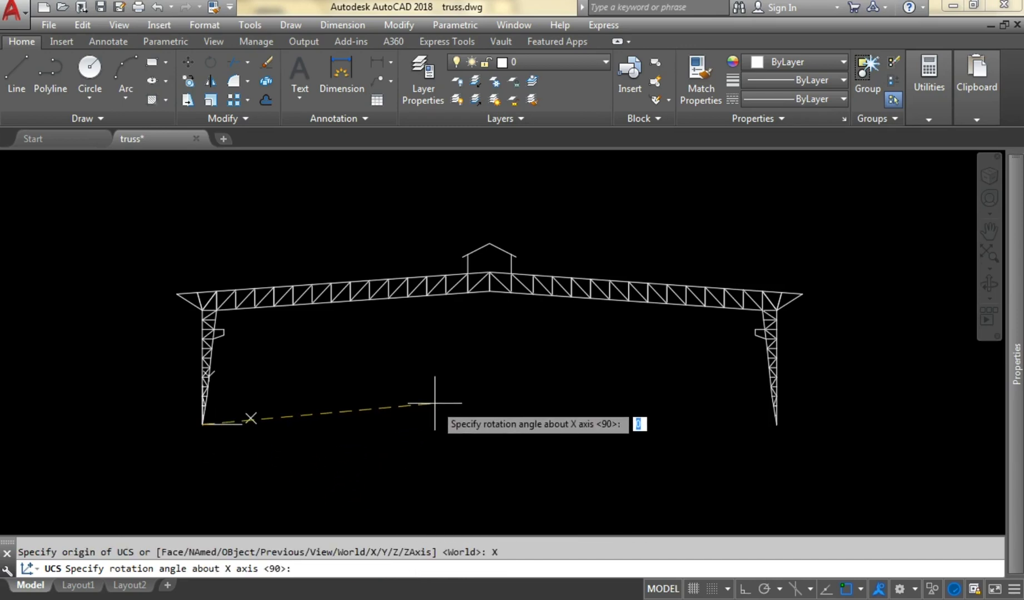
type("-90")
key("Return")
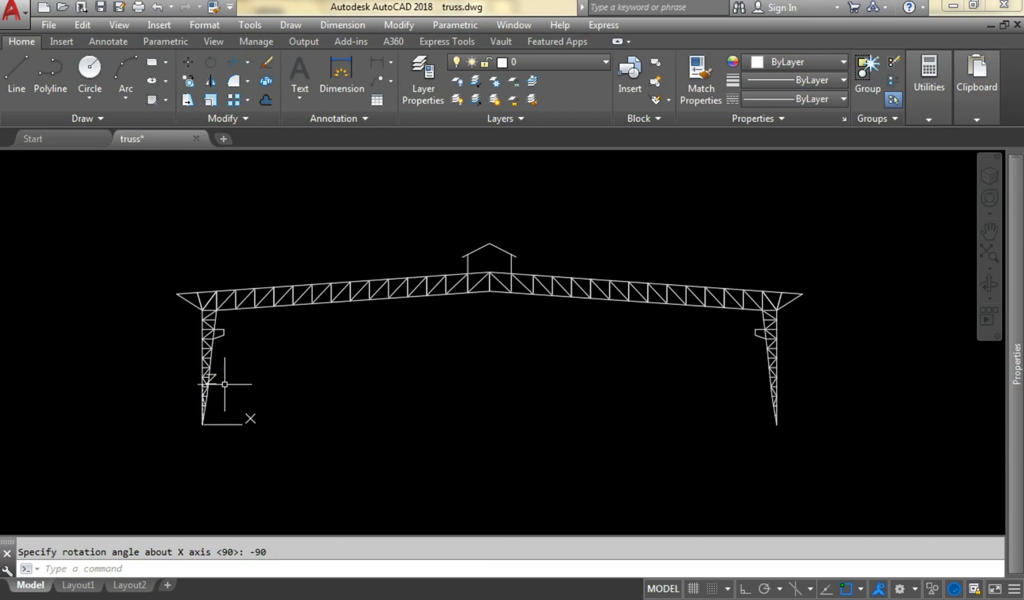
left_click(854, 200)
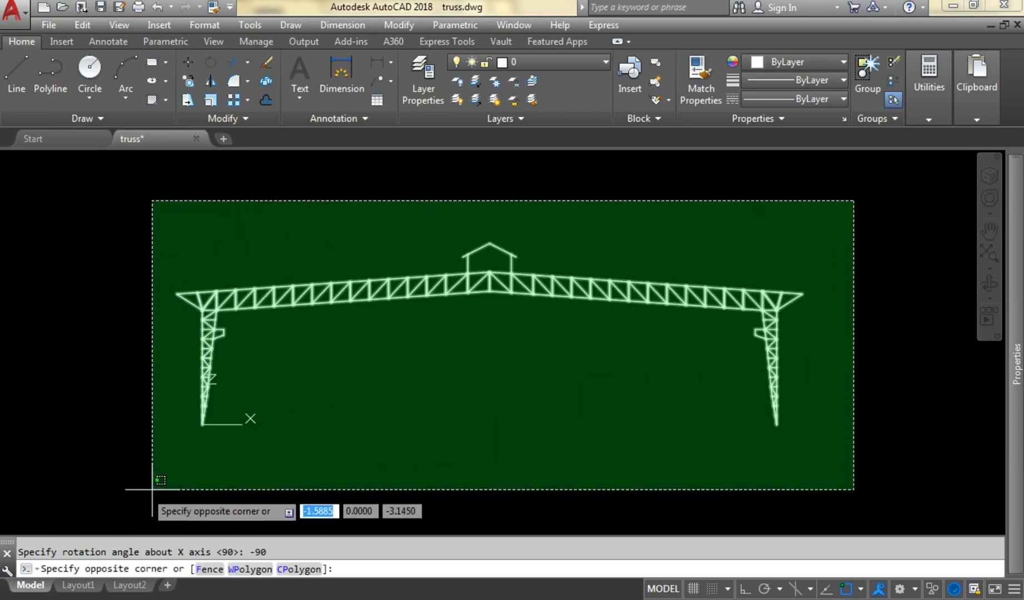
- Copy all 262 truss objects to the clipboard with base point 0,0,0
left_click(152, 490)
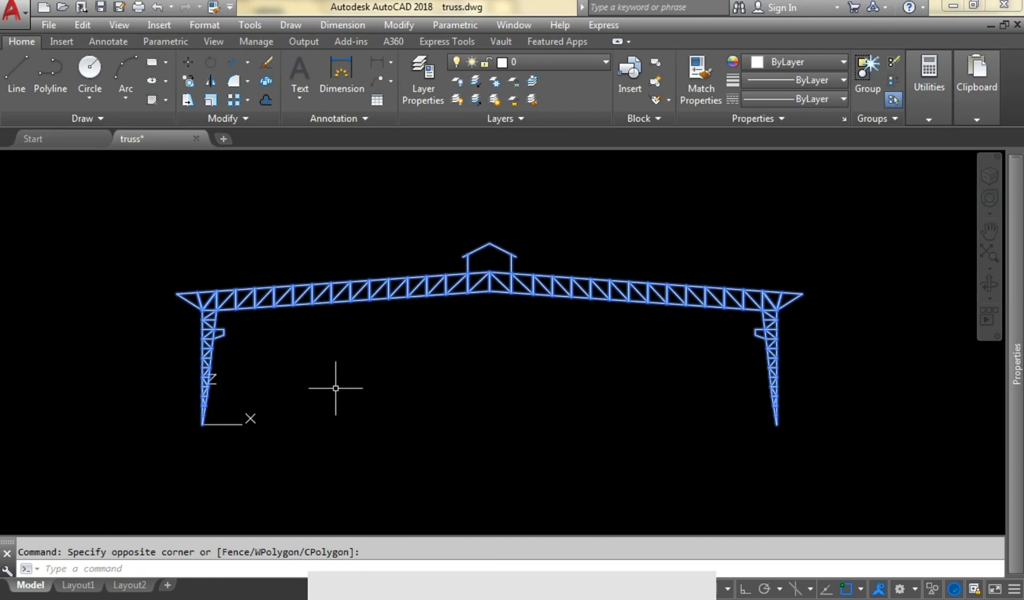
right_click(355, 374)
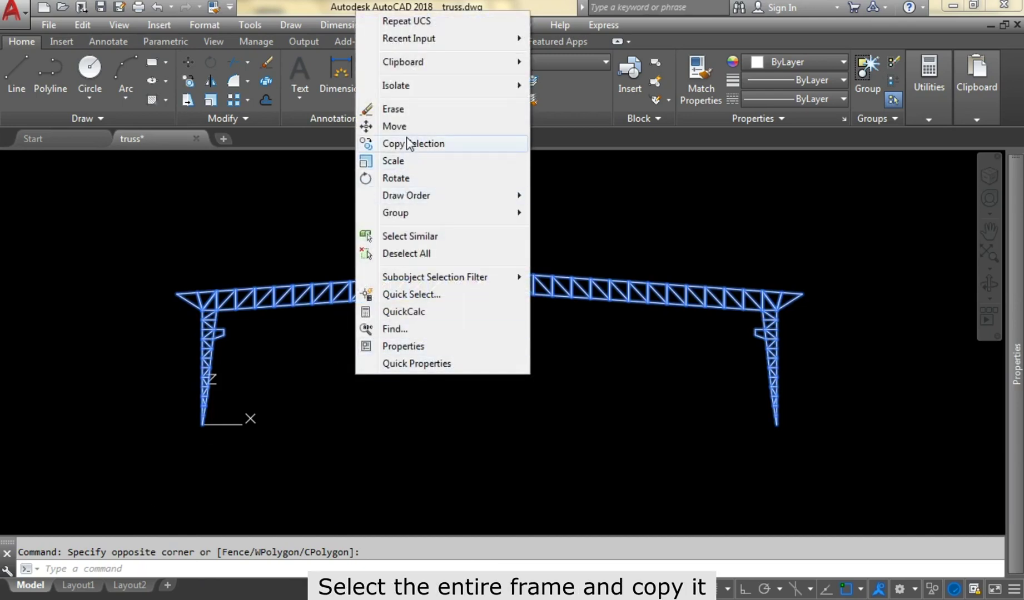
mouse_move(403, 62)
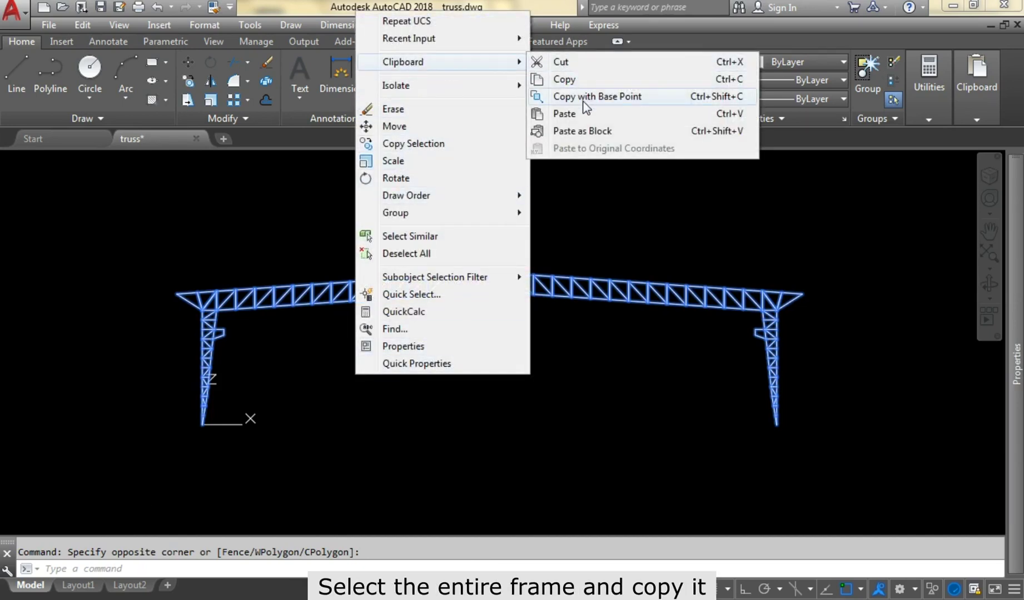
left_click(585, 97)
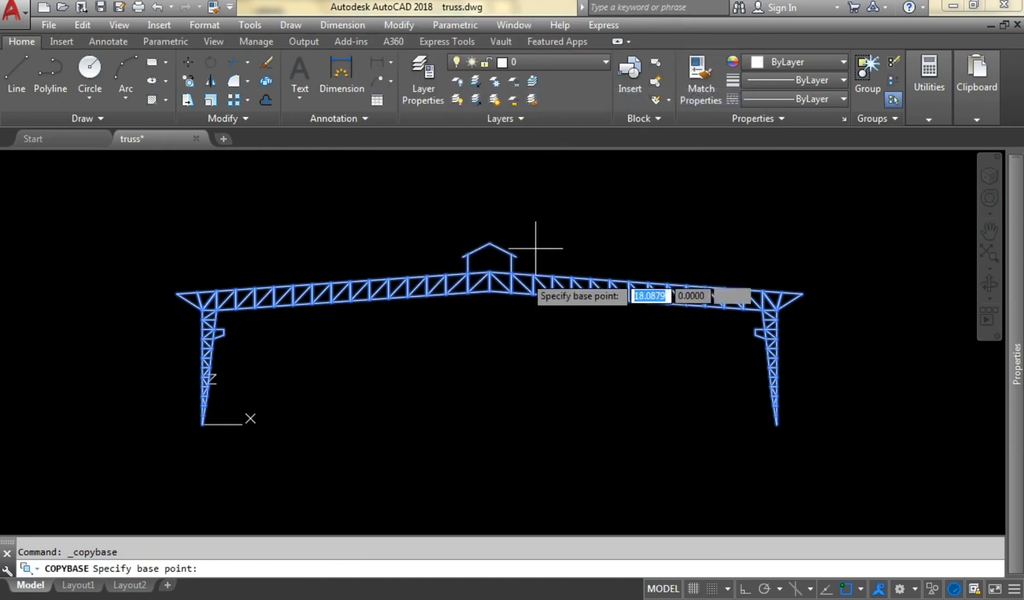
type("0")
key("Tab")
type("0")
key("Tab")
type("0")
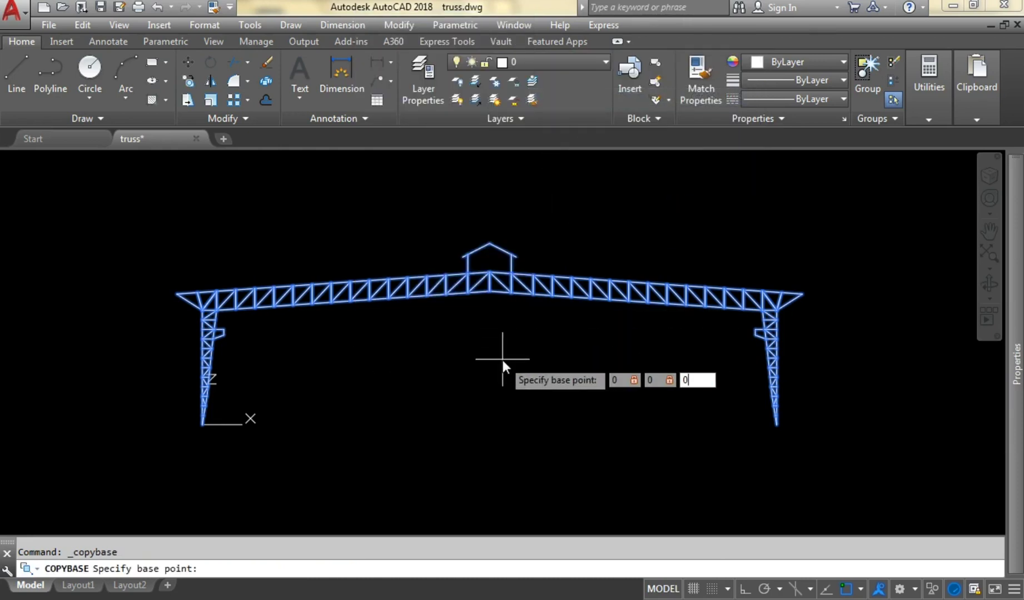
key("Return")
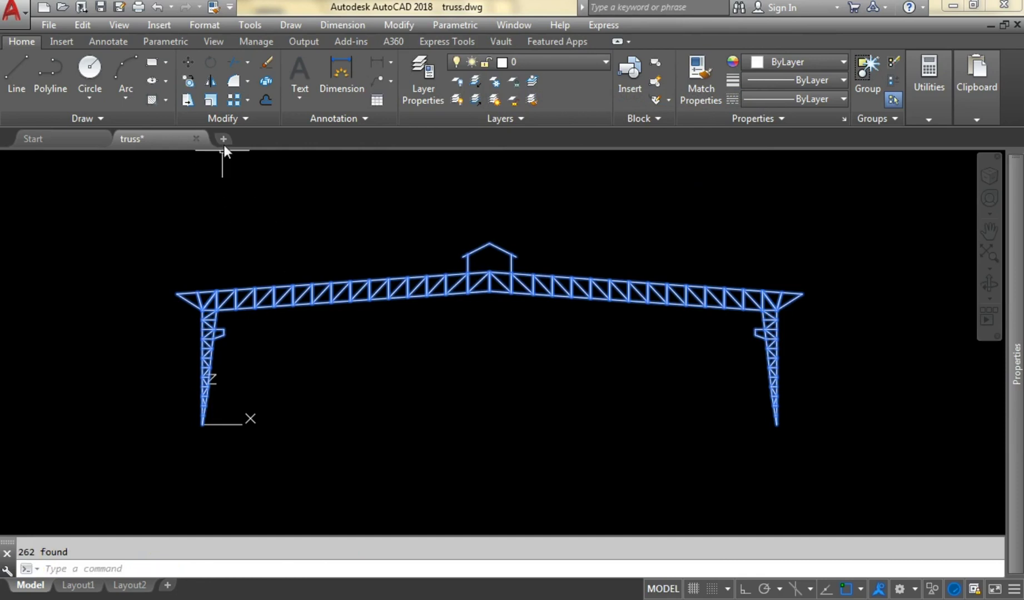
left_click(224, 139)
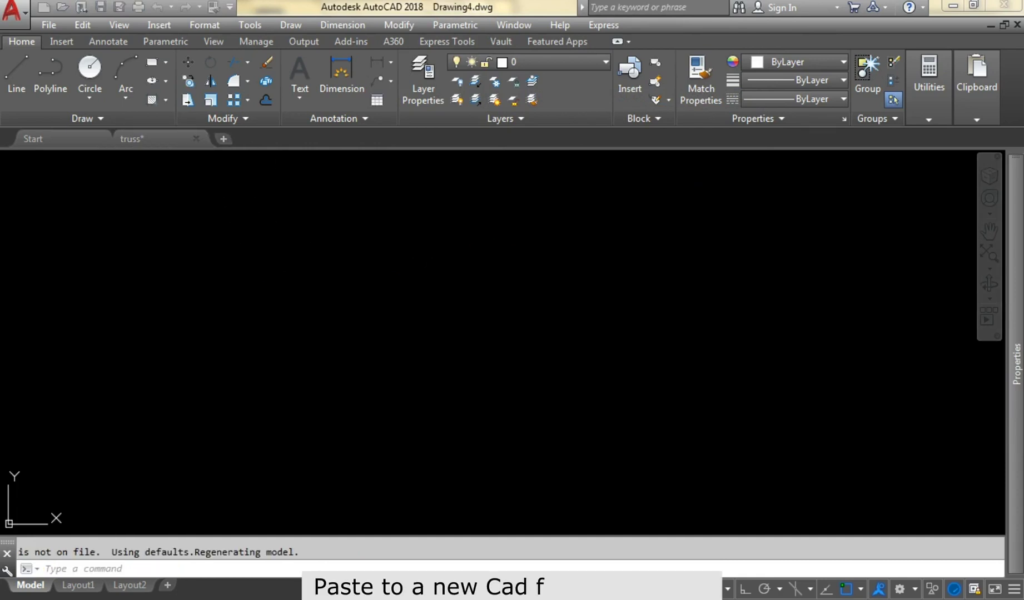
- Paste the truss into Drawing4 at insertion point 0,0,0
right_click(429, 256)
mouse_move(477, 291)
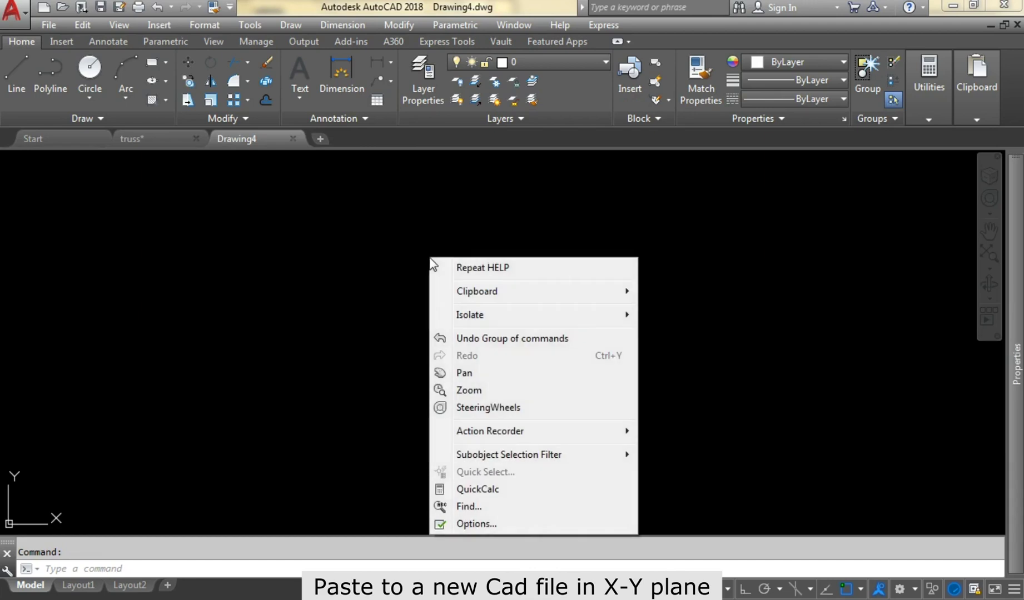
left_click(700, 343)
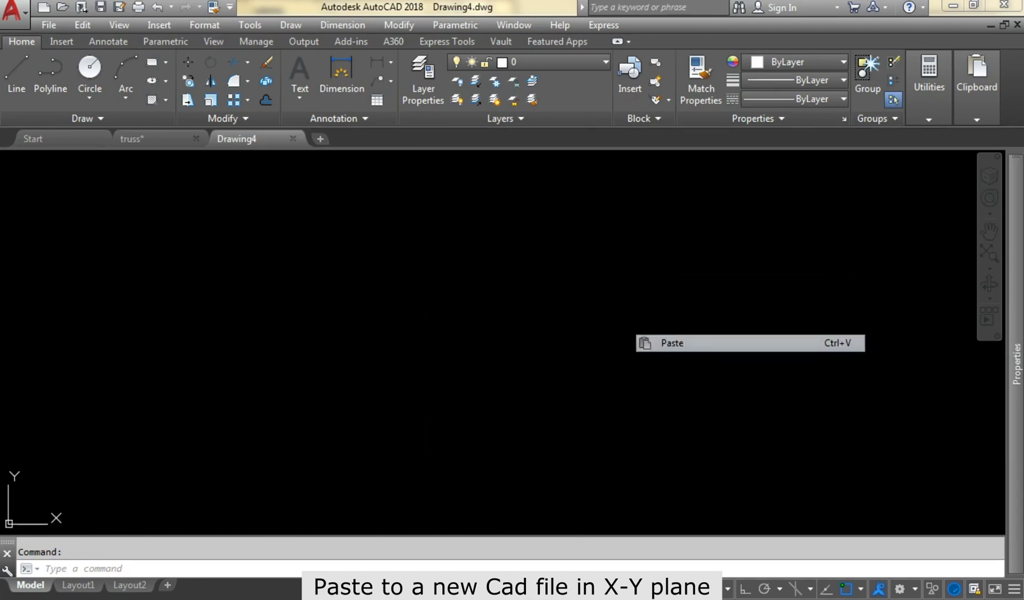
type("0,0,0")
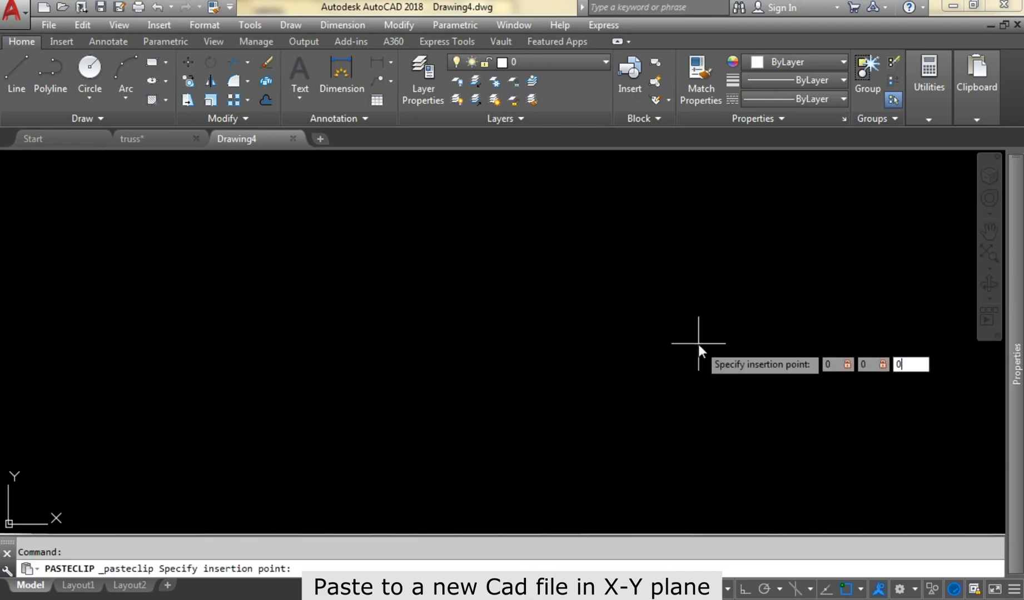
key("Return")
- Orbit to inspect the pasted truss in 3D, then return to top view
scroll(699, 343, "down", 3)
scroll(579, 329, "down", 3)
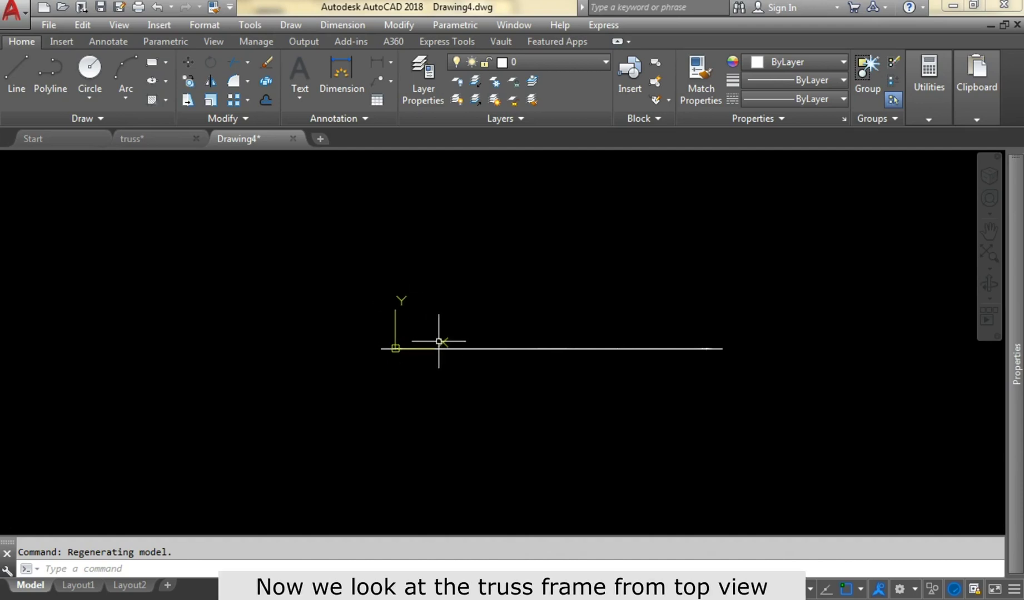
mouse_move(514, 417)
middle_mouse_down("shift")
mouse_move(538, 292)
mouse_move(470, 290)
middle_mouse_up("shift")
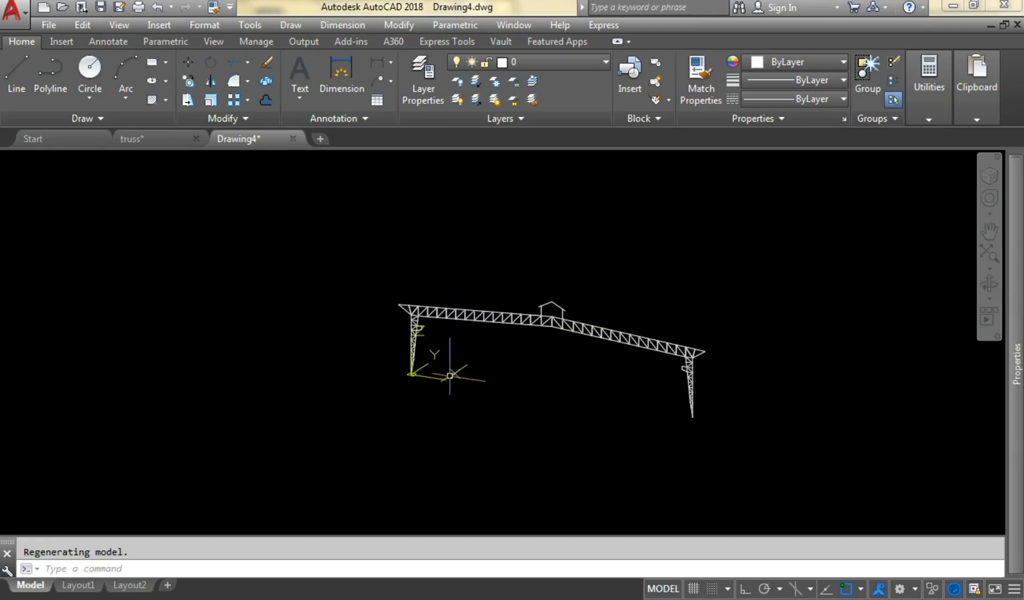
key("ctrl+z")
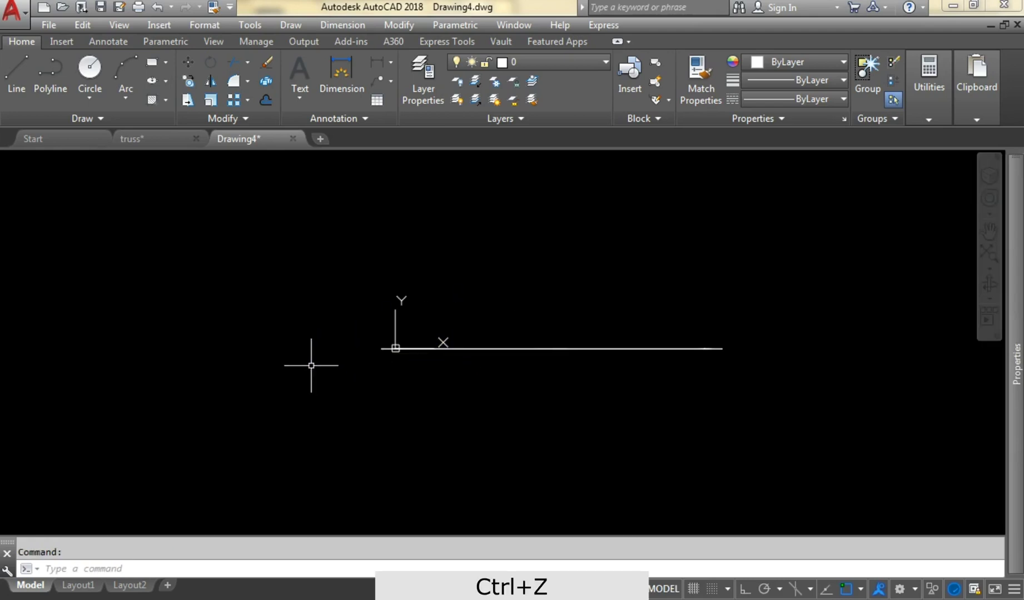
left_click(49, 25)
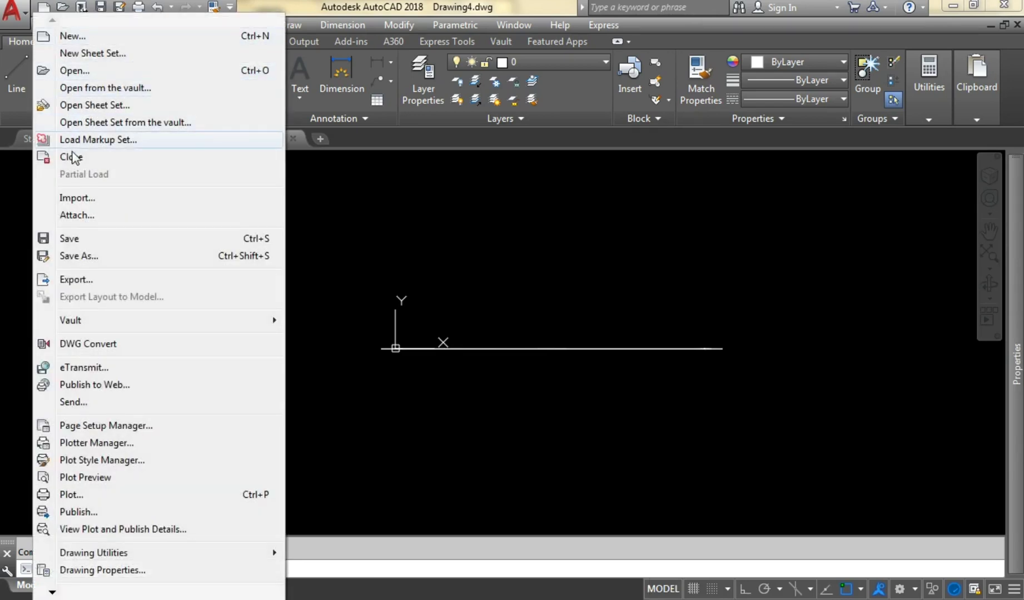
- Save the drawing as truss.dxf in AutoCAD 2018 DXF format, then close it without DWG save
left_click(68, 254)
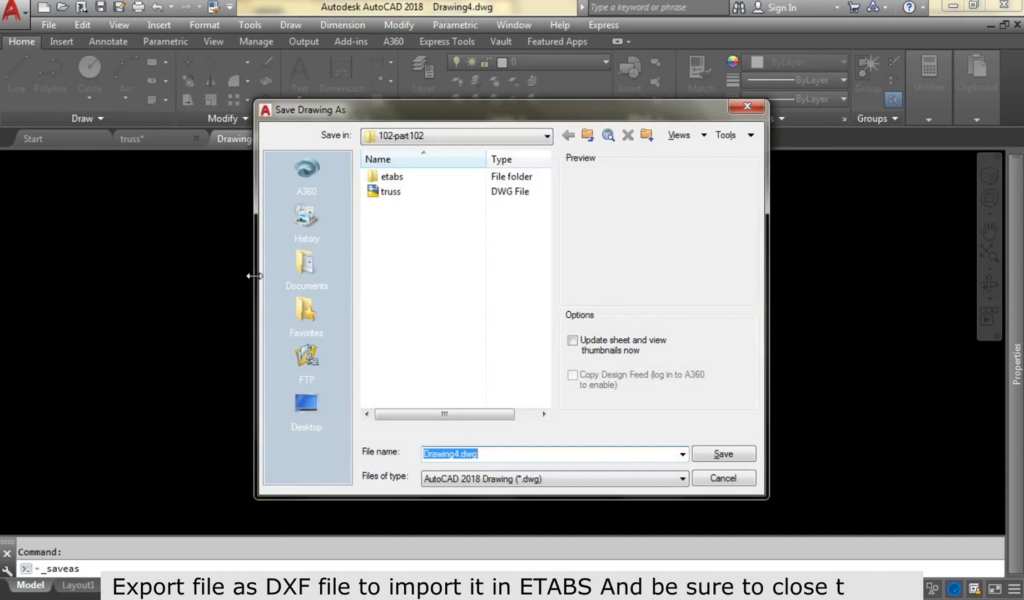
left_click(465, 480)
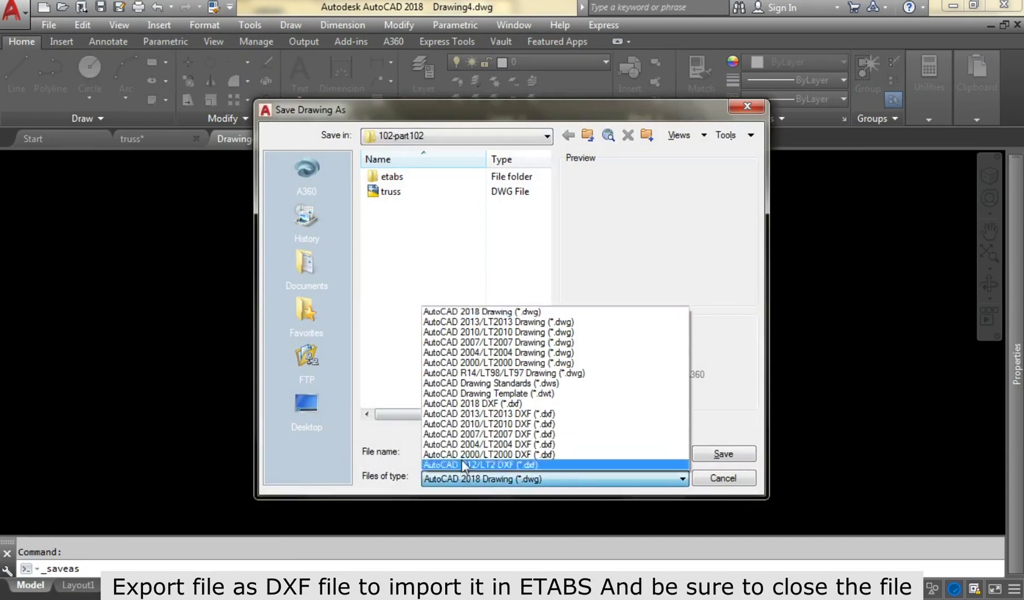
left_click(467, 416)
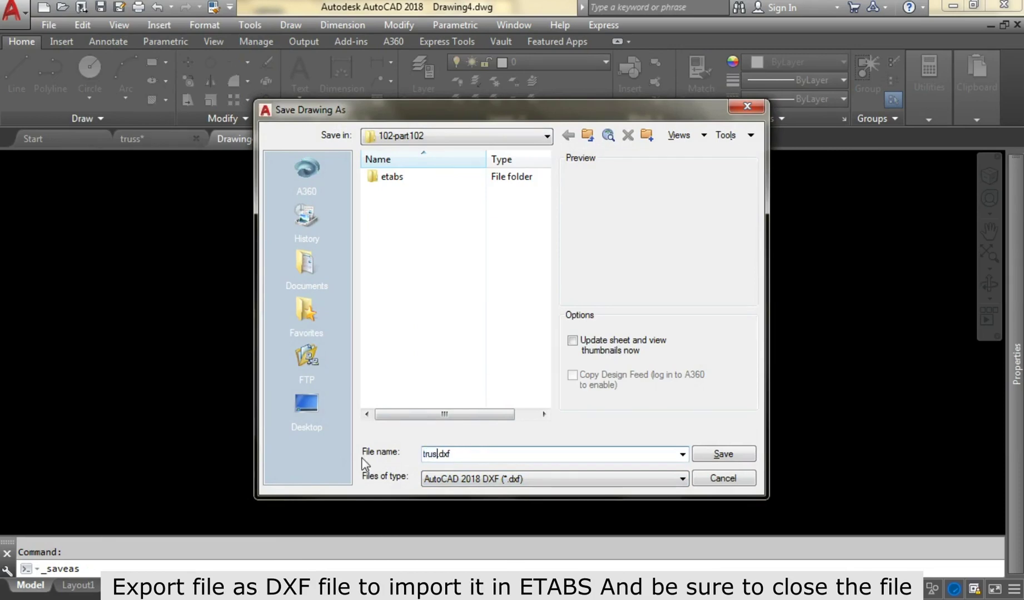
type("s")
left_click(724, 455)
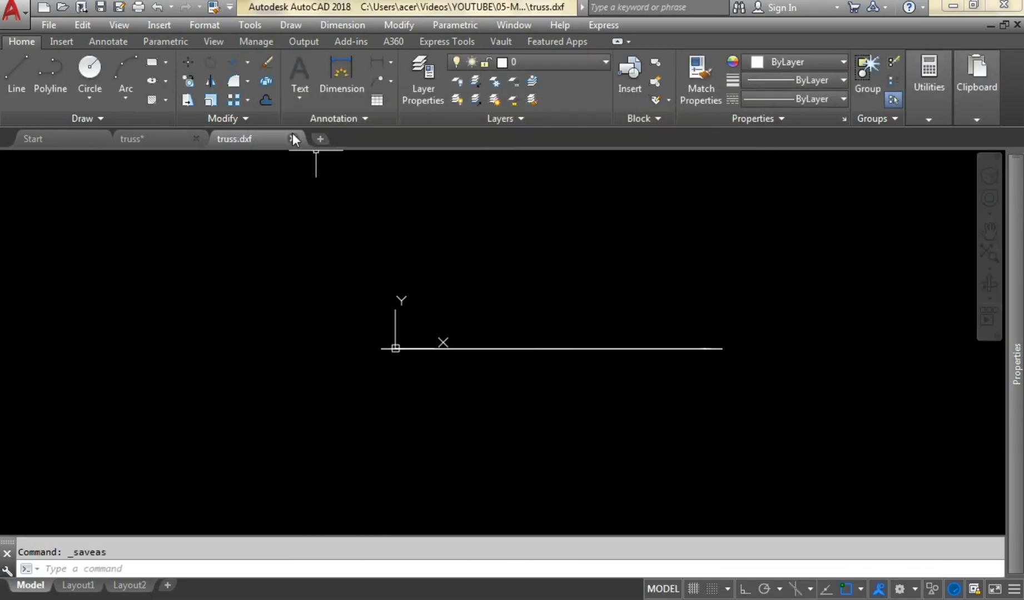
left_click(293, 139)
left_click(583, 346)
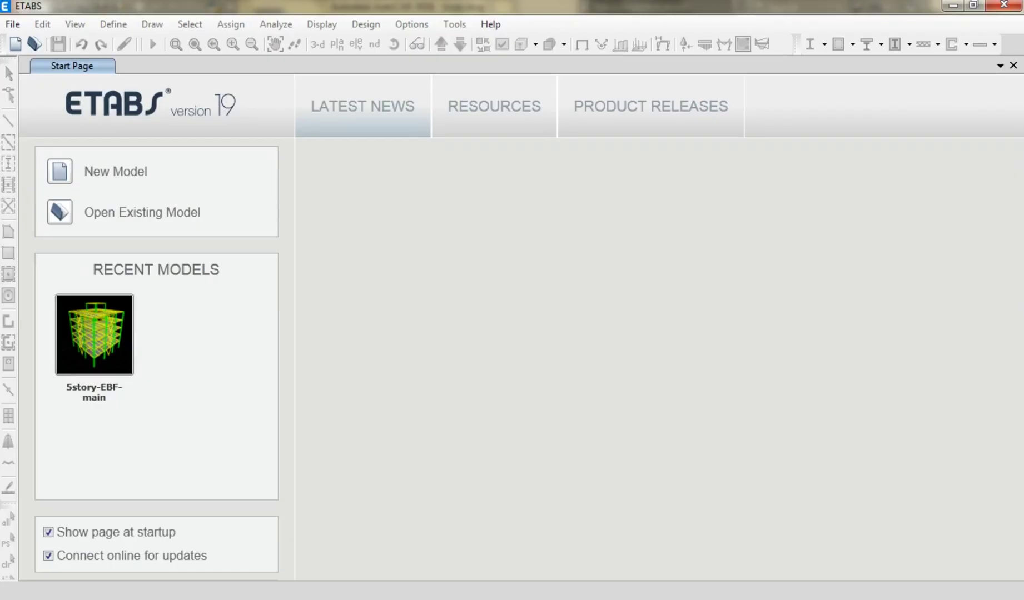
- Choose truss.dxf for import as a DXF 3D model
left_click(12, 25)
mouse_move(44, 154)
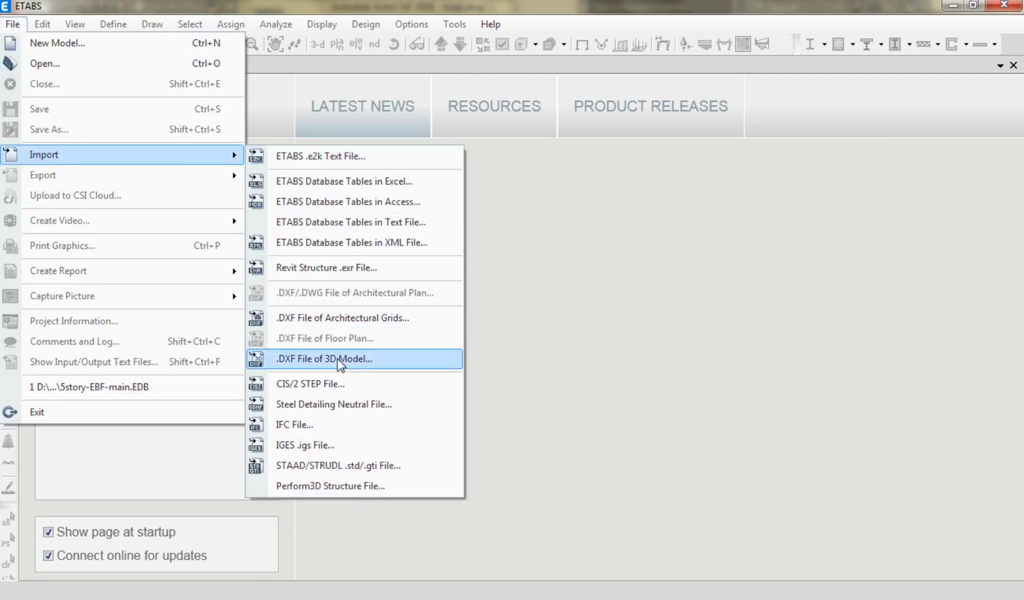
left_click(349, 362)
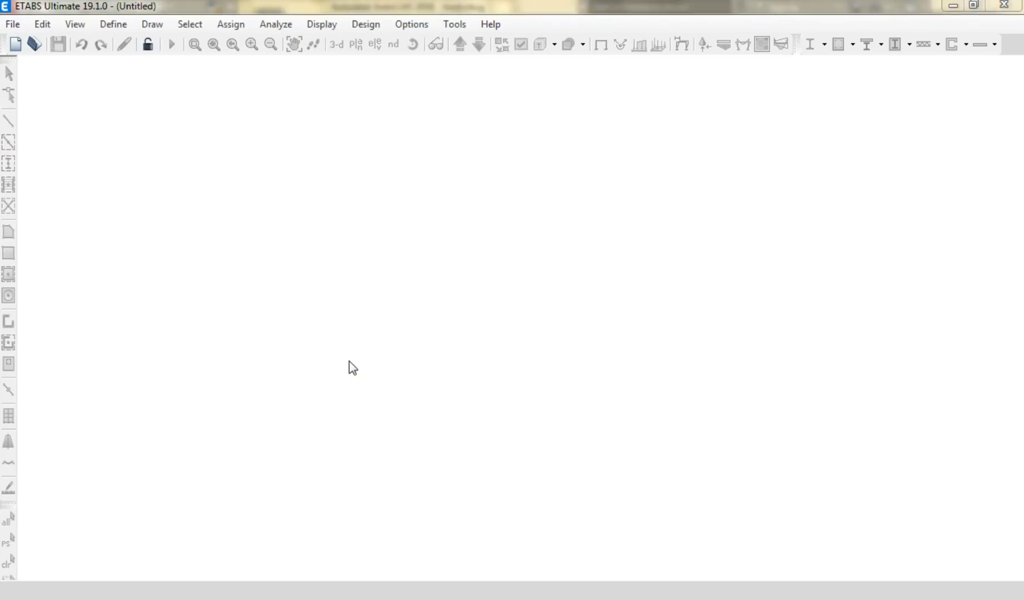
left_click(189, 184)
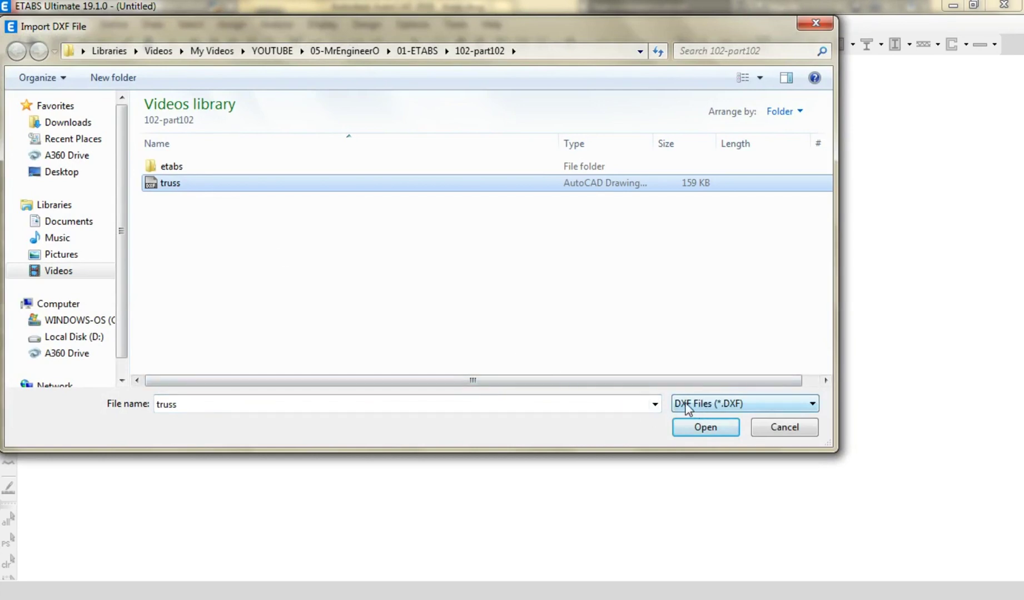
left_click(699, 426)
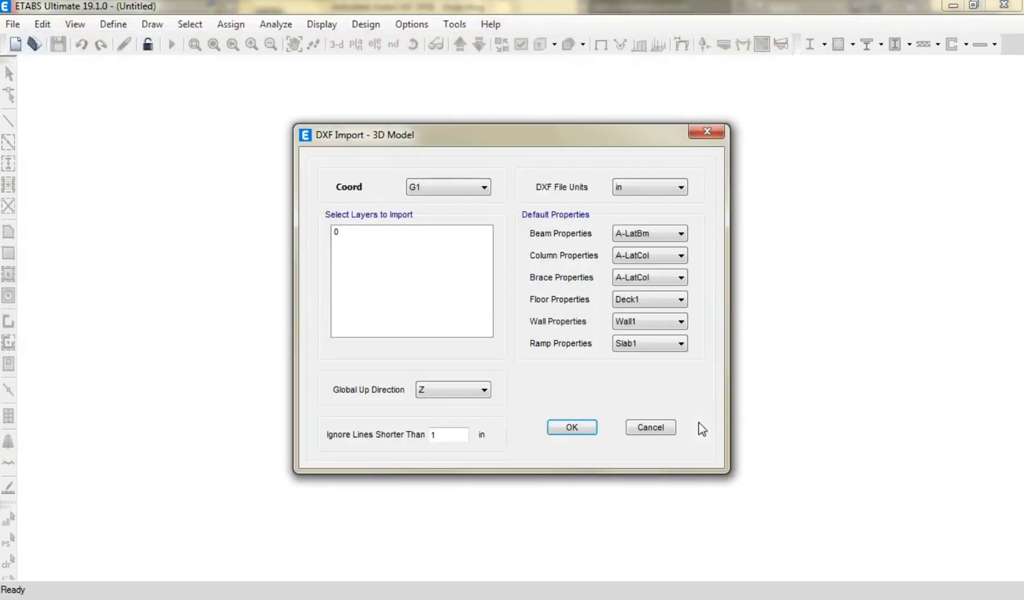
- Import layer 0 of truss.dxf with DXF file units set to metres
left_click(614, 188)
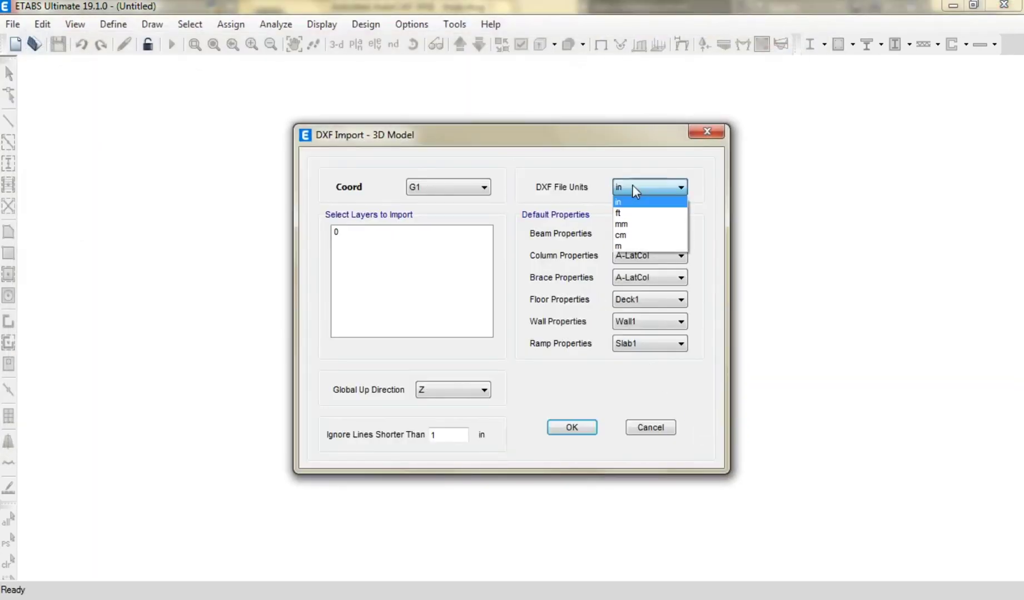
left_click(632, 250)
left_click(351, 235)
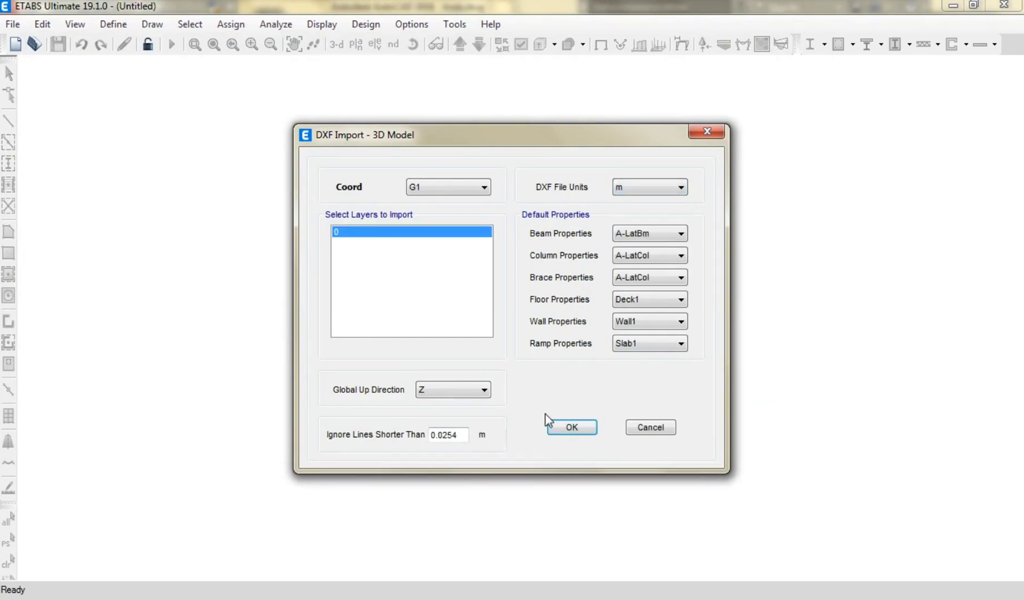
left_click(573, 431)
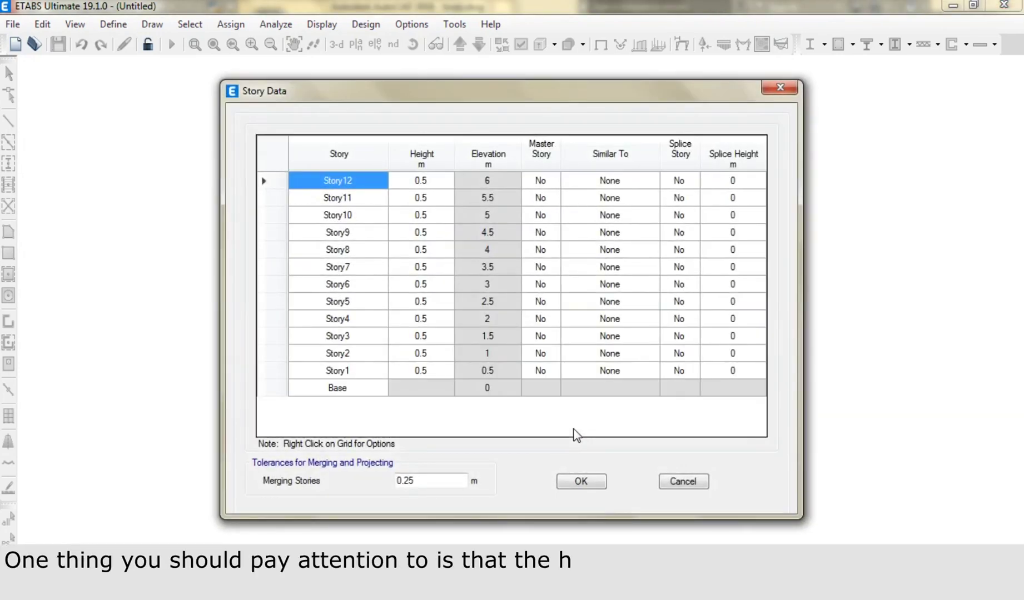
- Add Story13 above Story12 at 9.5 m elevation and accept the story data
right_click(350, 189)
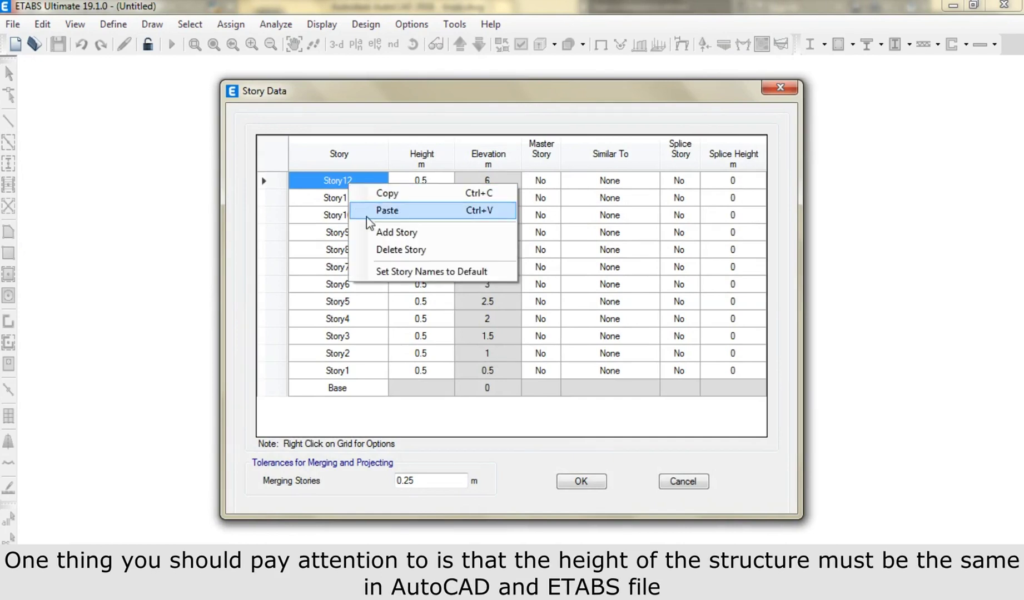
left_click(312, 231)
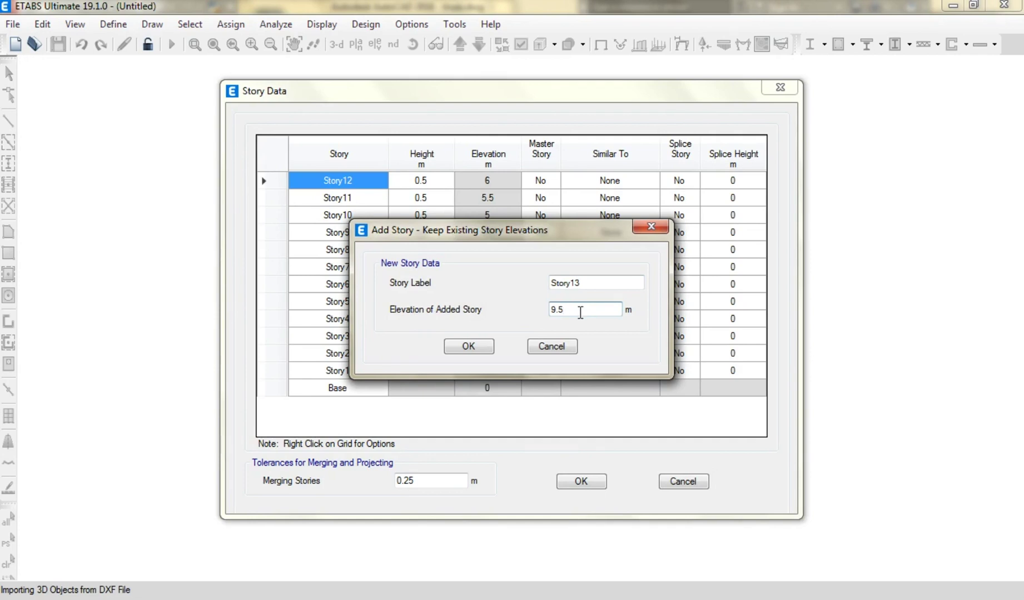
left_click(479, 349)
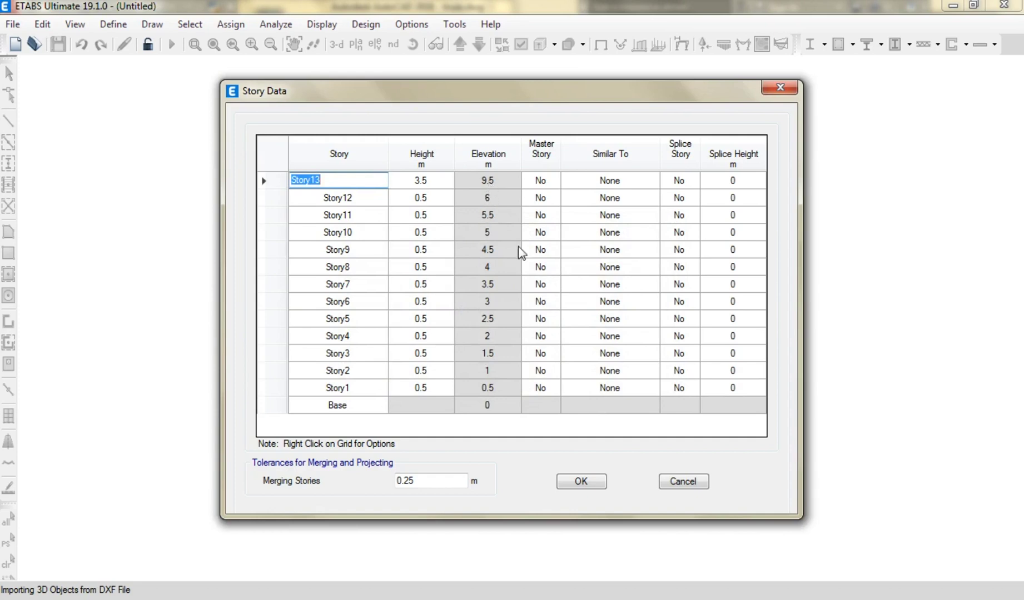
left_click(580, 483)
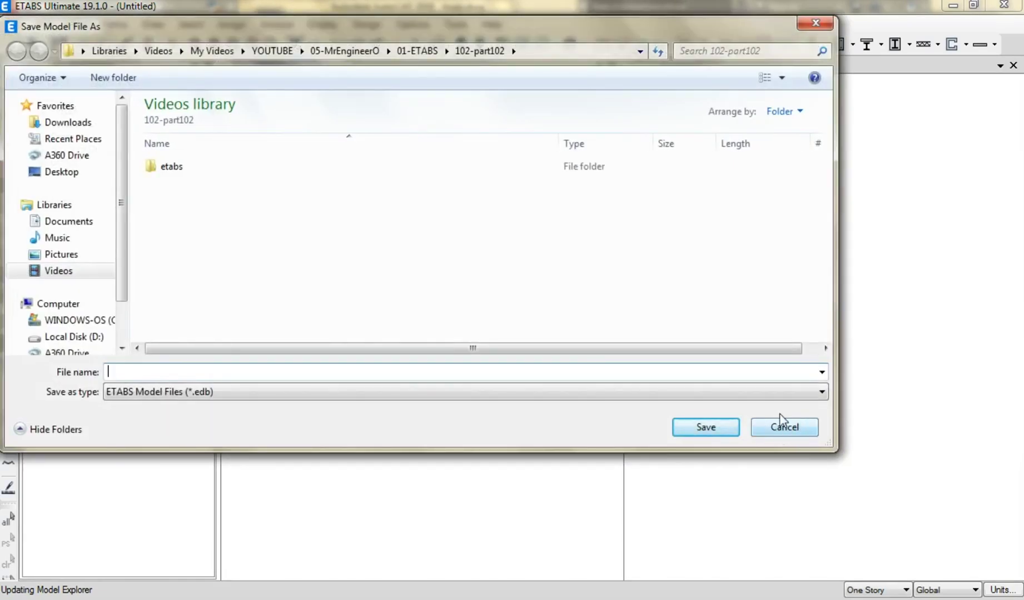
- Save the model as truss in the etabs folder
double_click(203, 167)
left_click(146, 371)
type("truss")
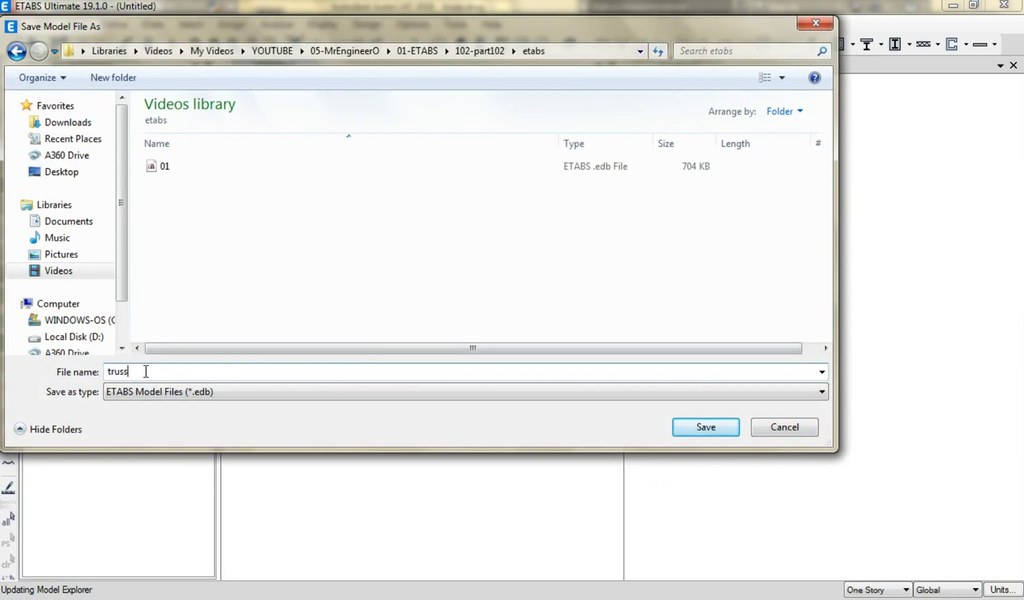
left_click(710, 428)
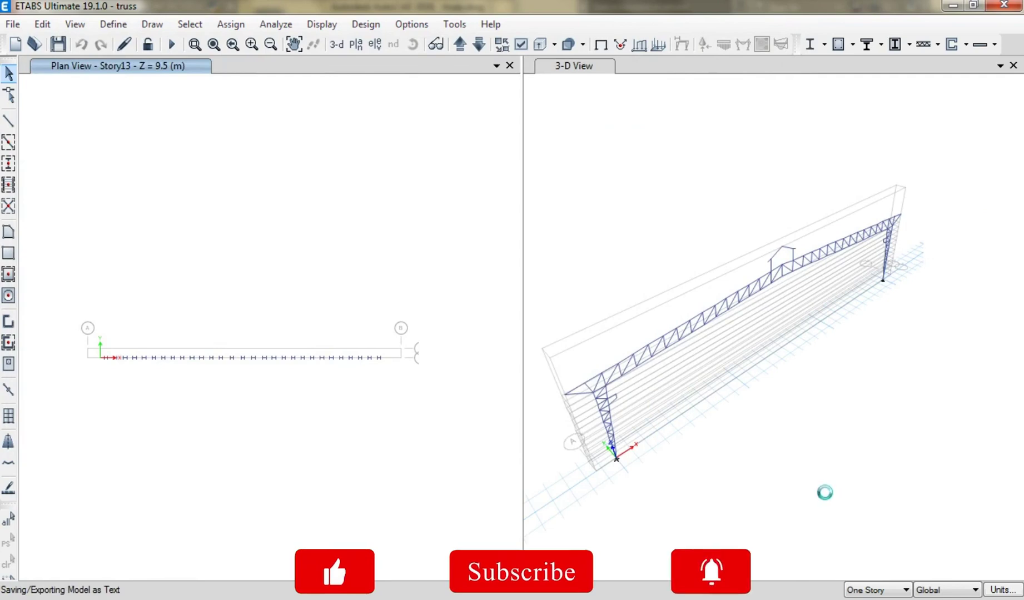
- Orbit the 3-D view and window-select all 119 joints and 227 frames
mouse_move(802, 475)
middle_mouse_down("shift")
mouse_move(794, 466)
mouse_move(856, 461)
mouse_move(979, 476)
mouse_move(983, 461)
mouse_move(901, 475)
middle_mouse_up("shift")
scroll(899, 477, "down", 3)
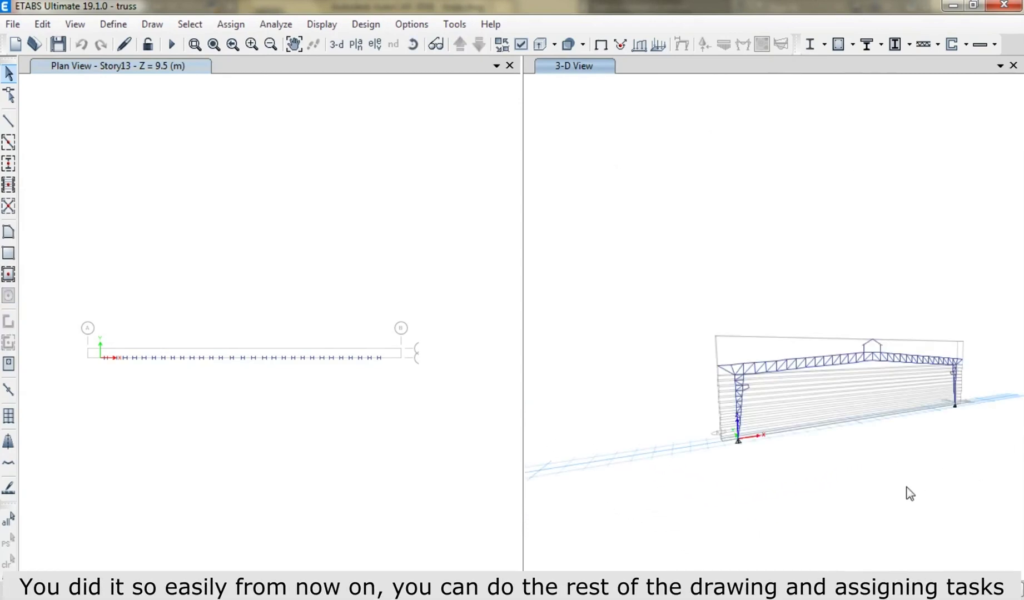
mouse_move(823, 501)
middle_mouse_down("shift")
mouse_move(840, 501)
mouse_move(821, 523)
middle_mouse_up("shift")
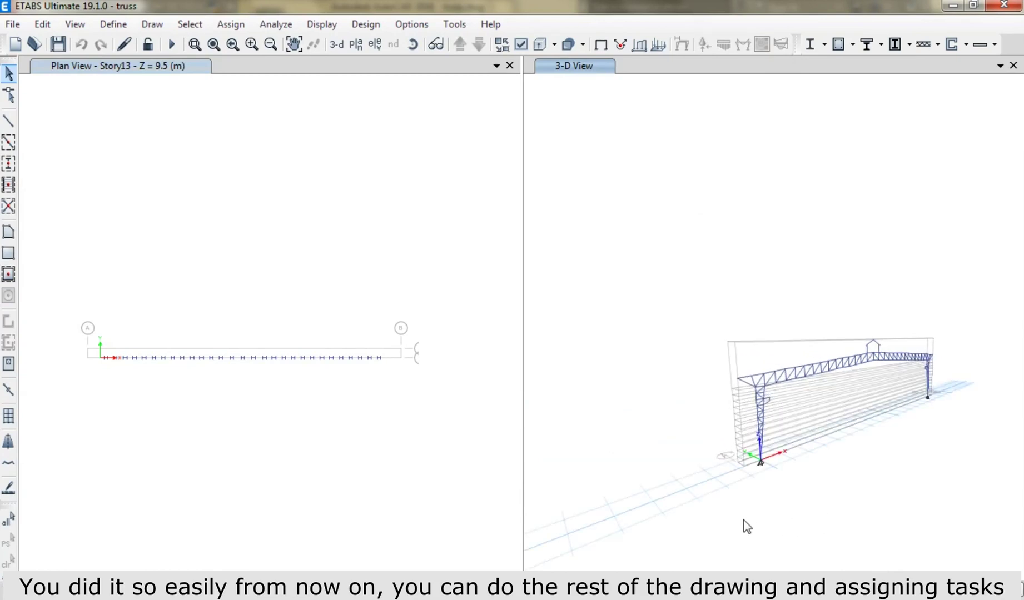
mouse_move(719, 521)
left_mouse_down()
mouse_move(887, 427)
mouse_move(980, 322)
left_mouse_up()
left_click(42, 24)
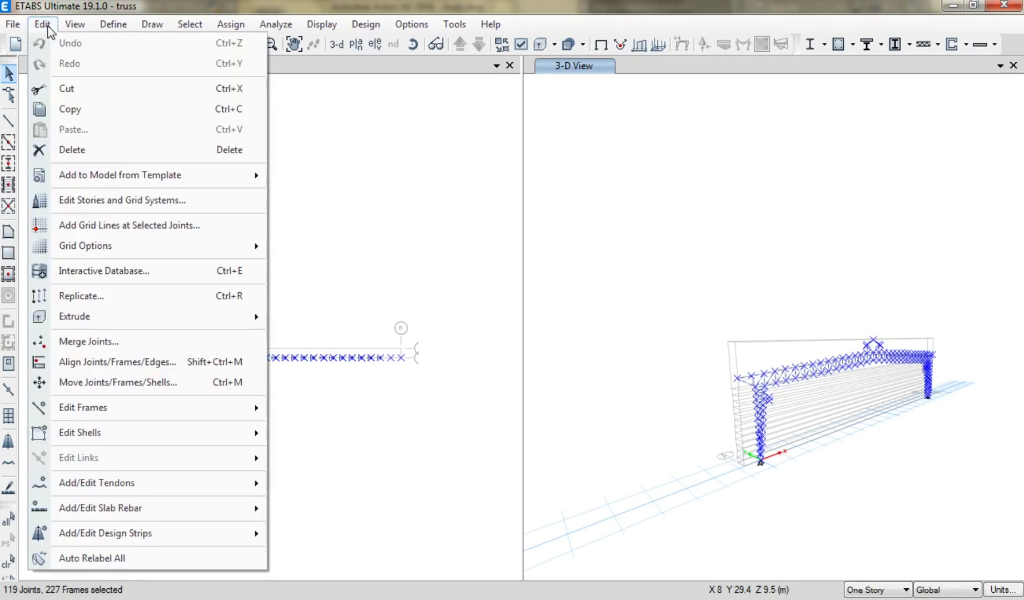
- Replicate the selected truss linearly with dx 0, dy 6 m and 6 copies
left_click(81, 296)
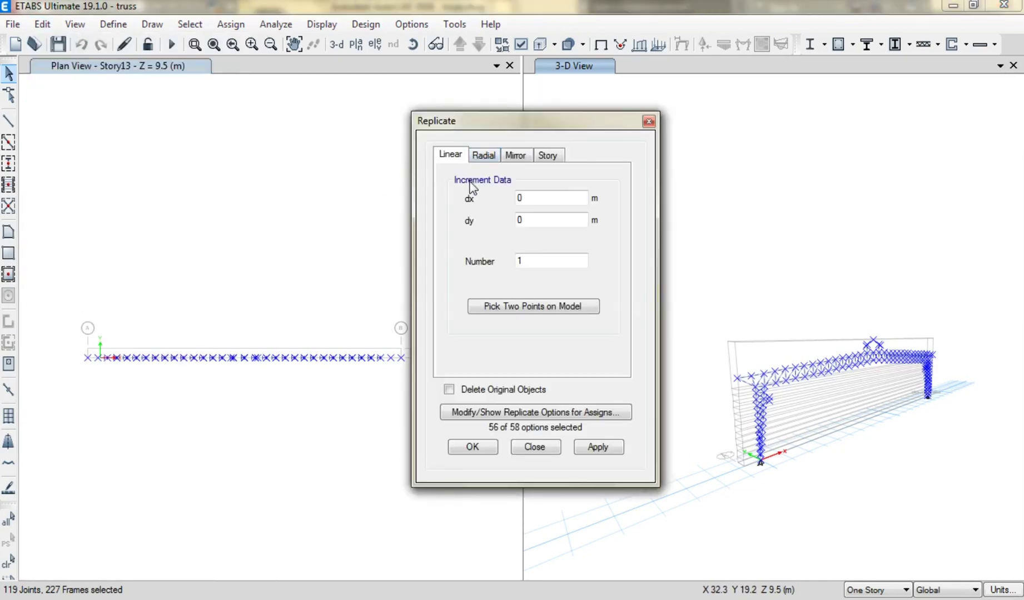
double_click(529, 221)
double_click(519, 261)
type("6")
left_click(585, 449)
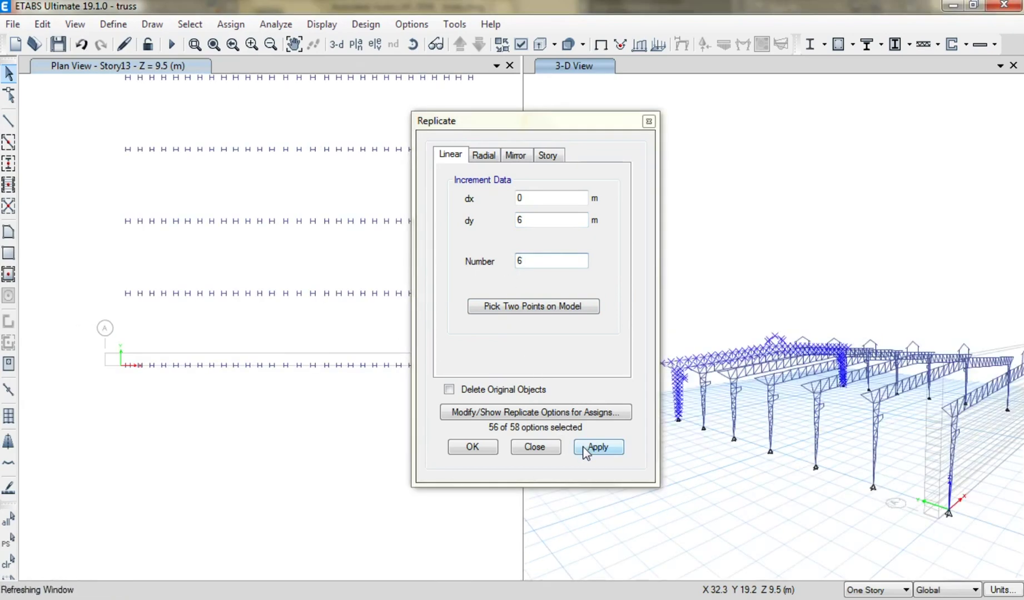
left_click(488, 450)
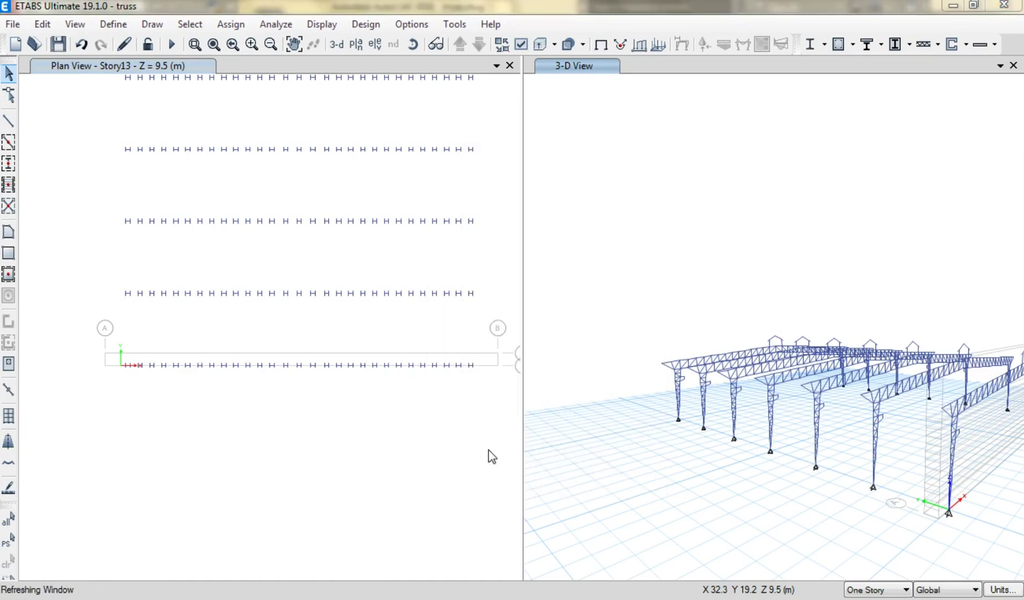
right_click(731, 275)
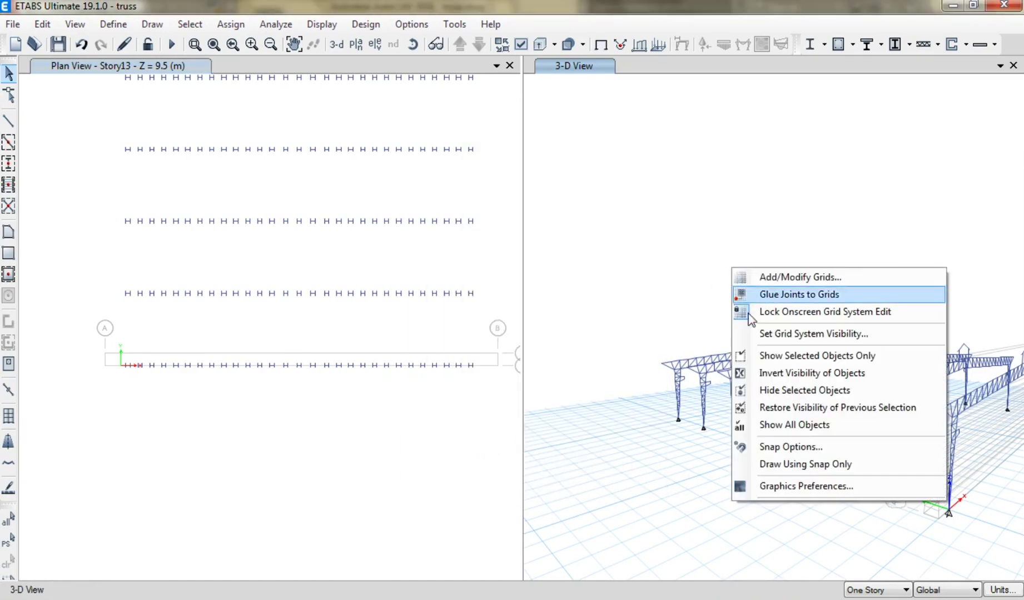
middle_click_drag(745, 404, 682, 344)
mouse_move(818, 382)
middle_mouse_down("shift")
mouse_move(755, 449)
mouse_move(707, 430)
mouse_move(702, 416)
middle_mouse_up("shift")
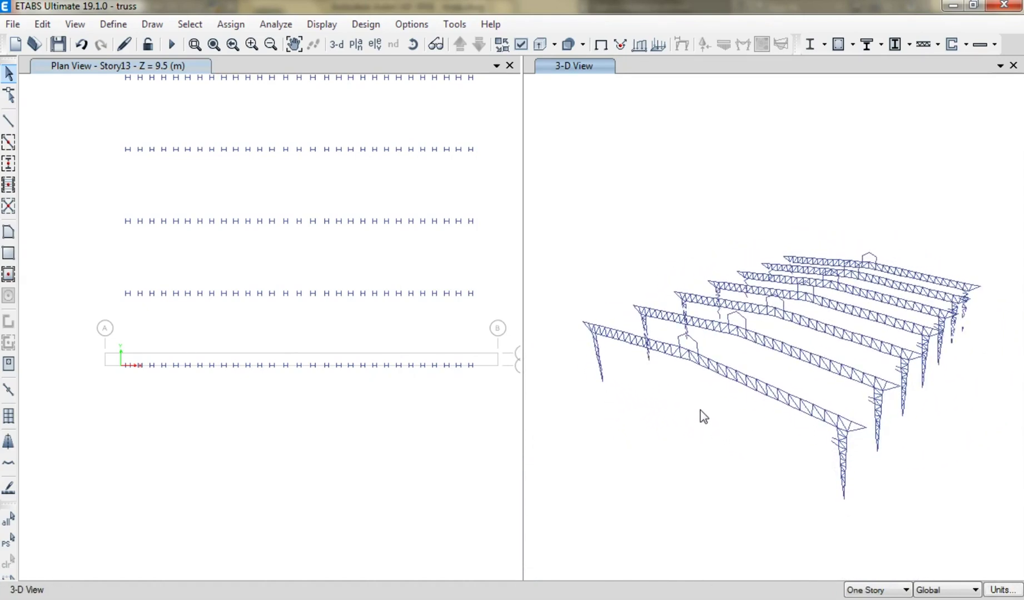
scroll(851, 441, "up", 5)
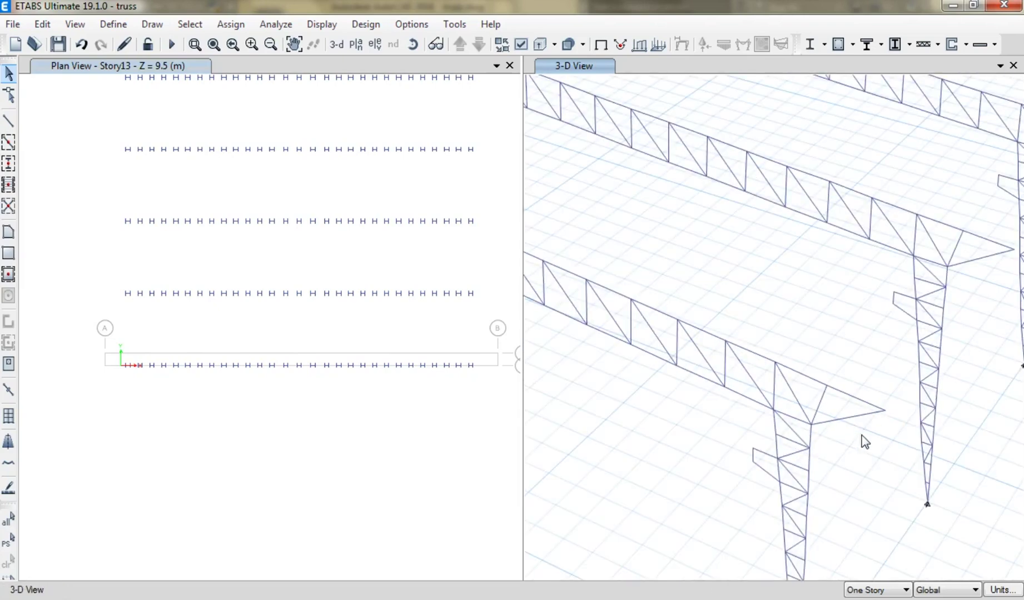
left_click(882, 412)
- Select the first truss's top-chord joints out to its outer end, navigating the 3-D view
middle_click_drag(773, 423, 838, 447)
left_click(840, 386)
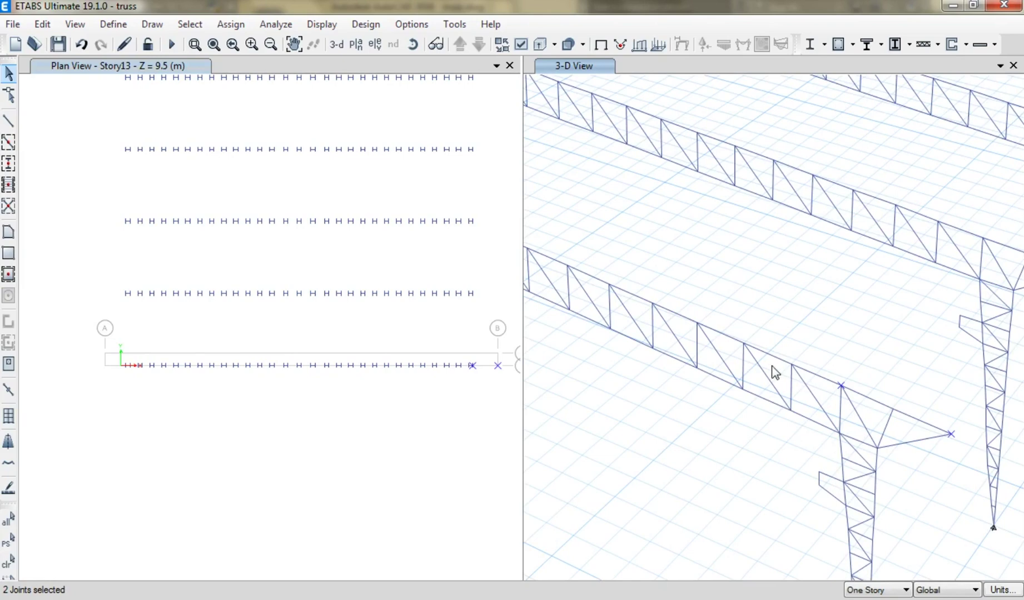
left_click(745, 346)
left_click(652, 303)
middle_click_drag(650, 312, 889, 415)
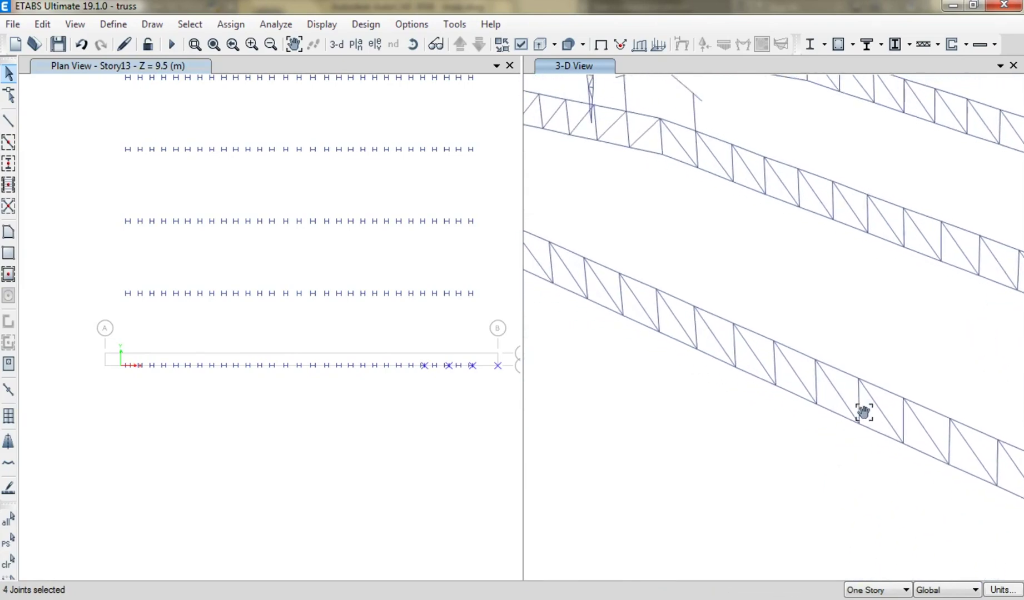
left_click(838, 370)
left_click(758, 334)
left_click(682, 301)
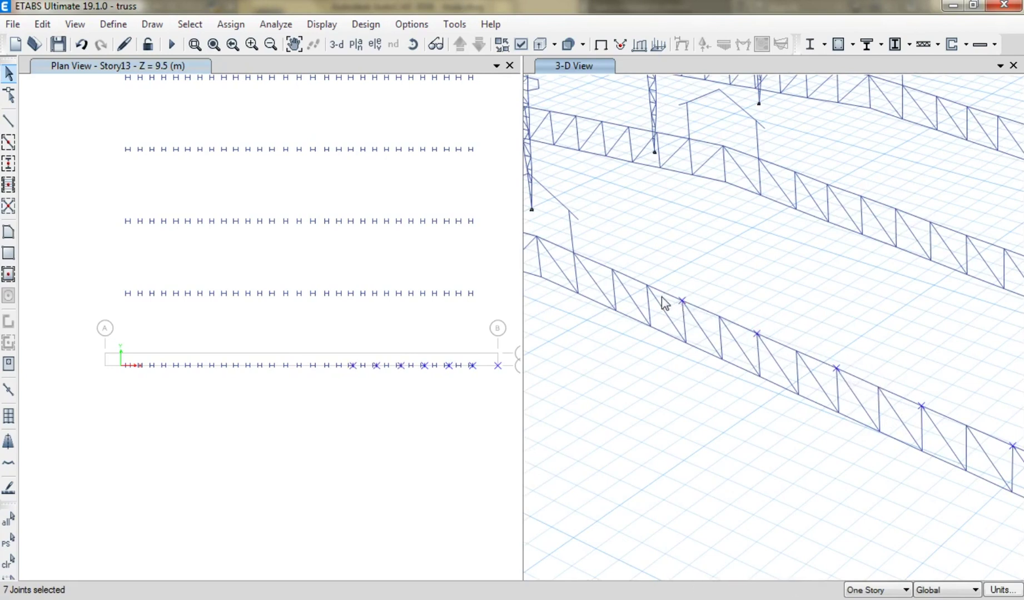
left_click(612, 269)
middle_click_drag(606, 278, 826, 354, "shift")
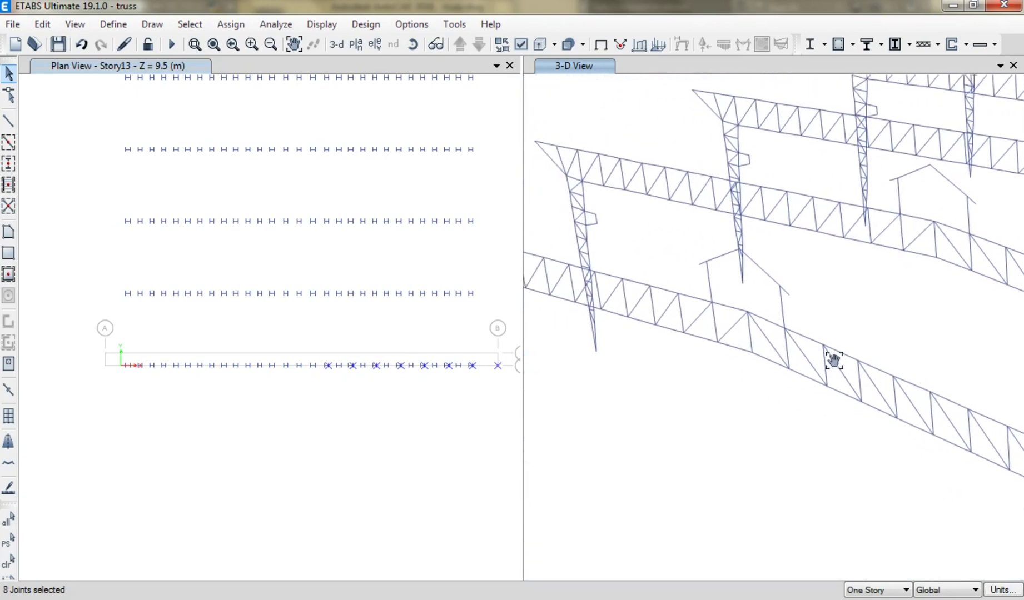
left_click(770, 313)
middle_click_drag(727, 325, 861, 349)
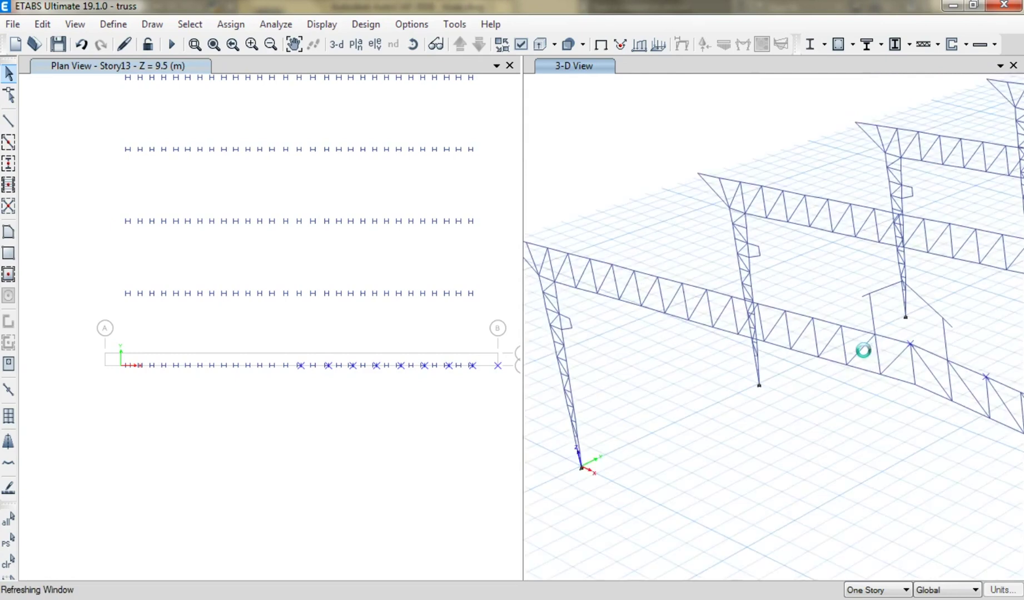
scroll(845, 378, "up", 2)
scroll(851, 381, "up", 2)
scroll(861, 393, "up", 2)
scroll(887, 377, "up", 2)
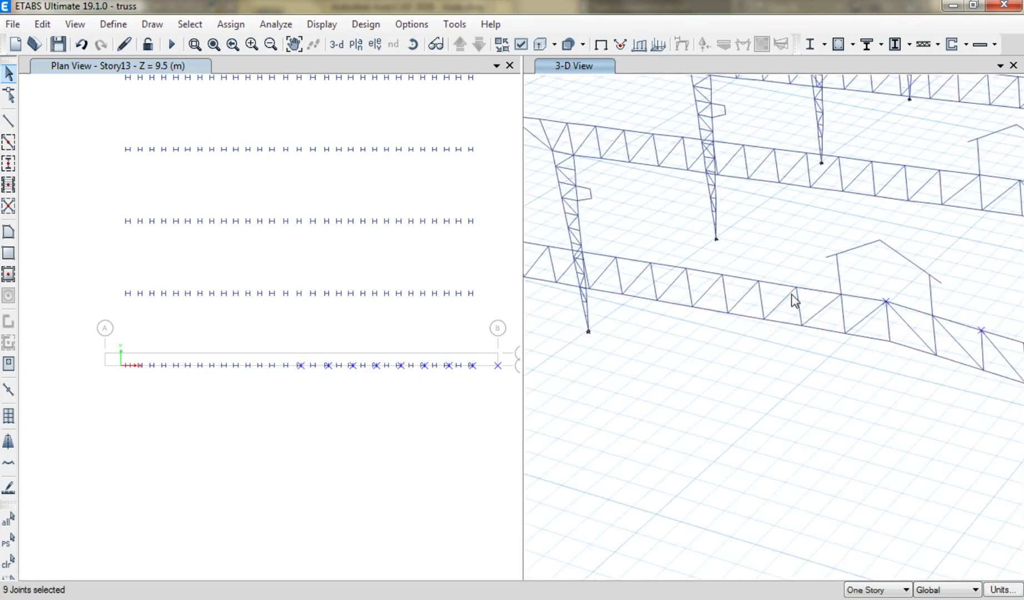
left_click(797, 287)
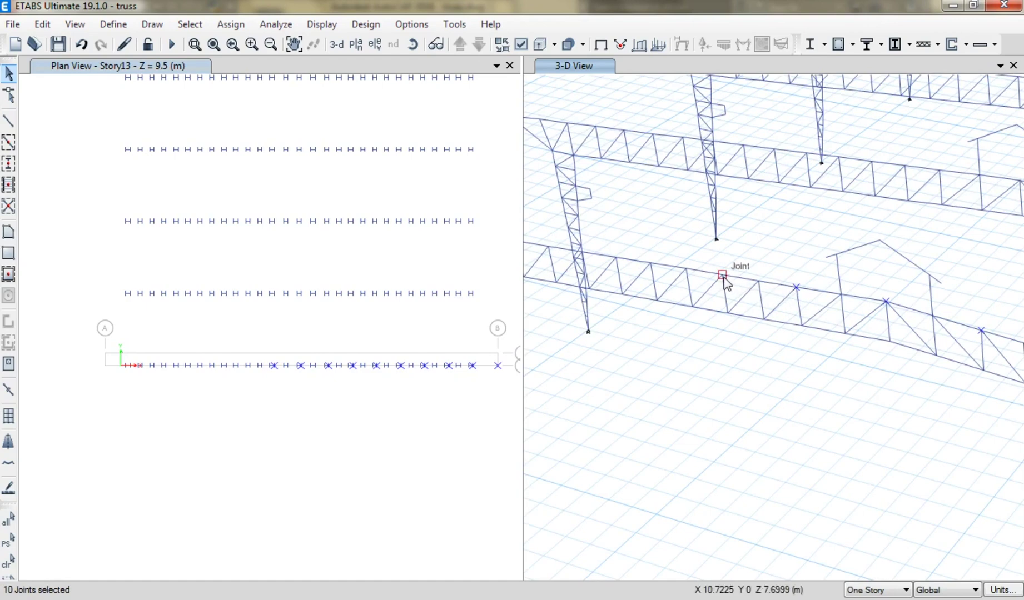
left_click(721, 275)
left_click(650, 263)
middle_click_drag(628, 389, 658, 394, "shift")
left_click(752, 357)
left_click(661, 359)
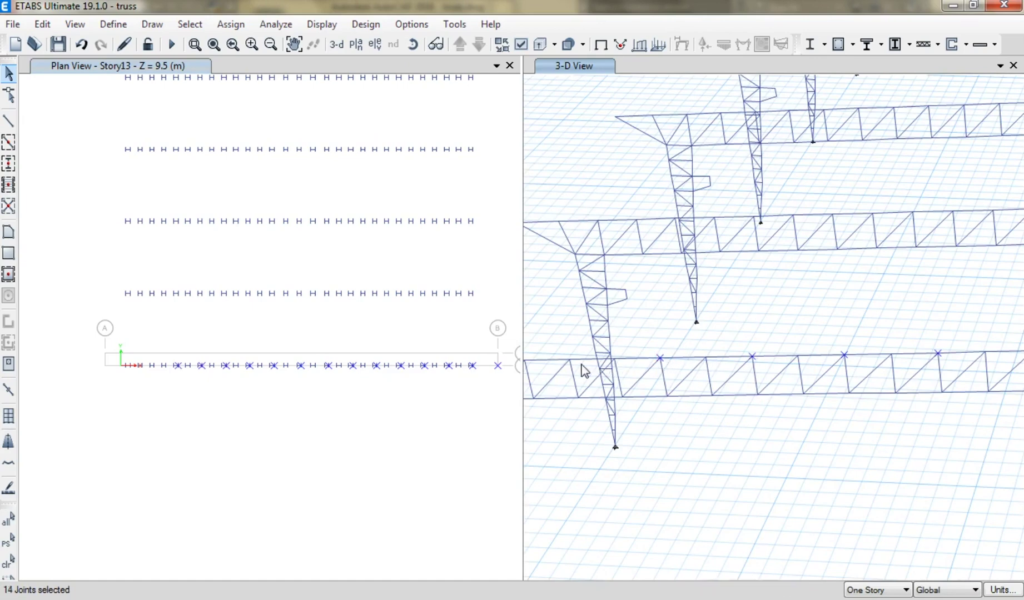
left_click(570, 362)
mouse_move(569, 400)
middle_mouse_down("shift")
mouse_move(708, 393)
mouse_move(765, 372)
middle_mouse_up("shift")
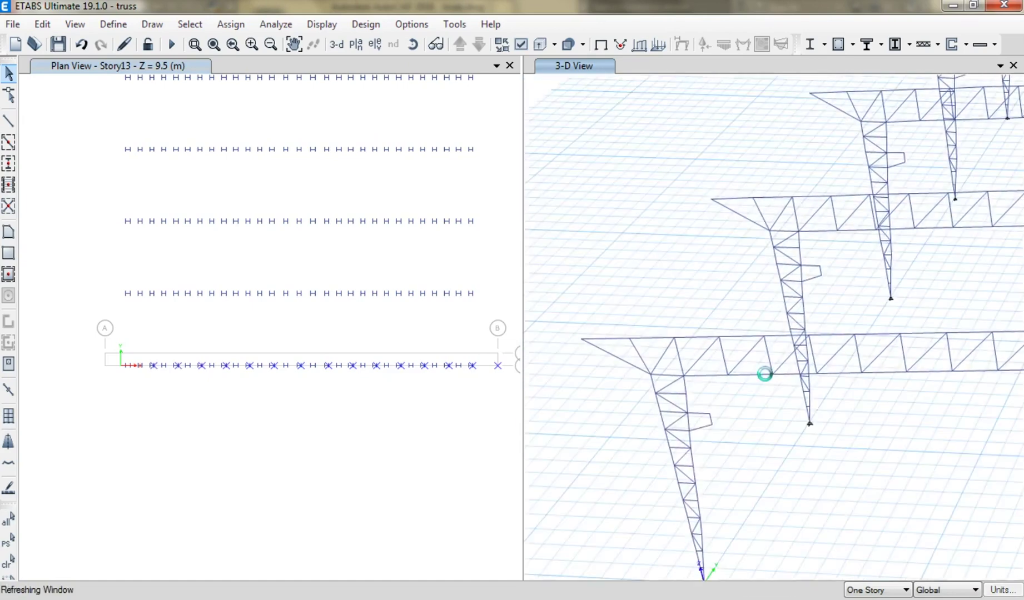
left_click(677, 338)
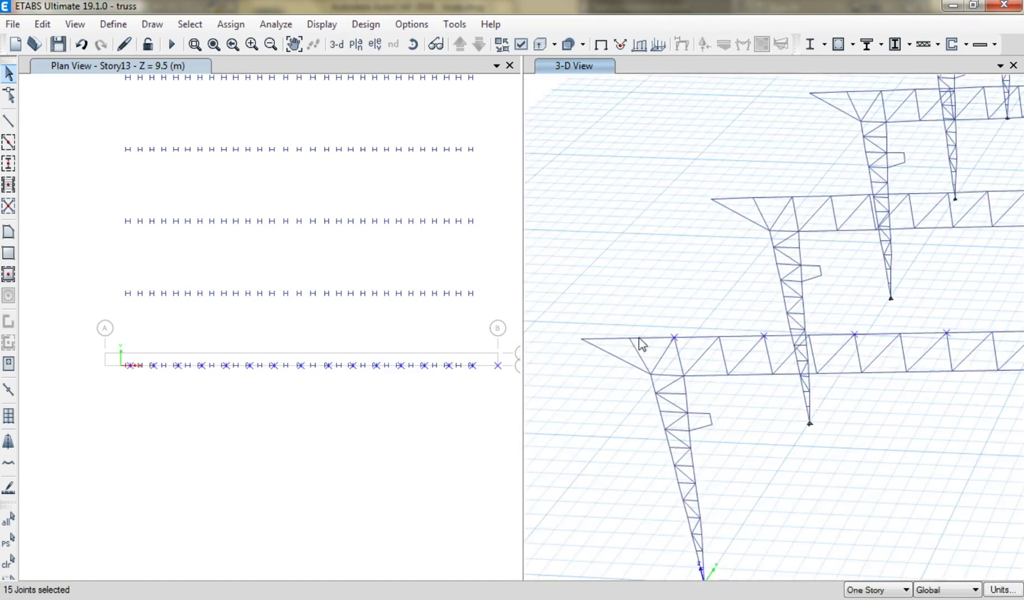
left_click(583, 340)
- Add the gable post top and gable apex joints, completing the 20-joint selection
mouse_move(903, 338)
middle_mouse_down("shift")
mouse_move(686, 362)
mouse_move(877, 361)
mouse_move(714, 373)
middle_mouse_up("shift")
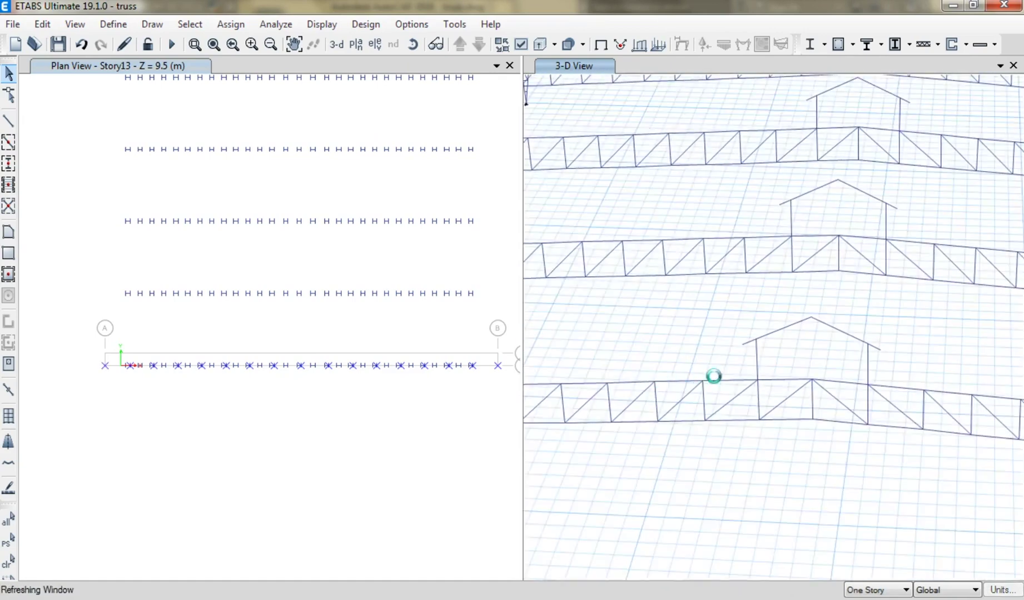
left_click(756, 340)
left_click(811, 317)
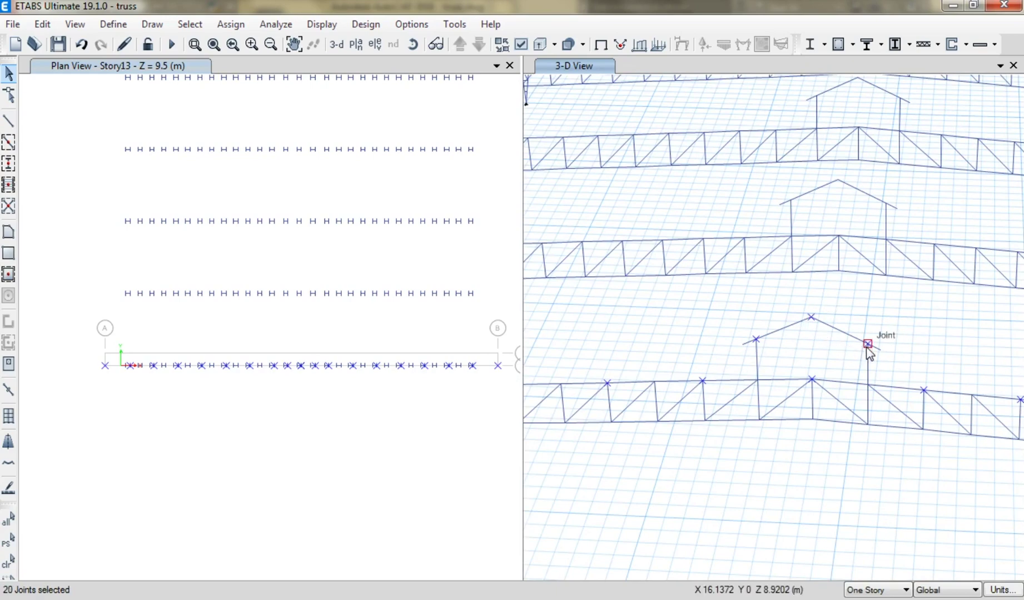
scroll(868, 354, "down", 5)
mouse_move(868, 354)
middle_mouse_down("shift")
mouse_move(936, 403)
mouse_move(910, 412)
mouse_move(950, 416)
mouse_move(898, 393)
middle_mouse_up("shift")
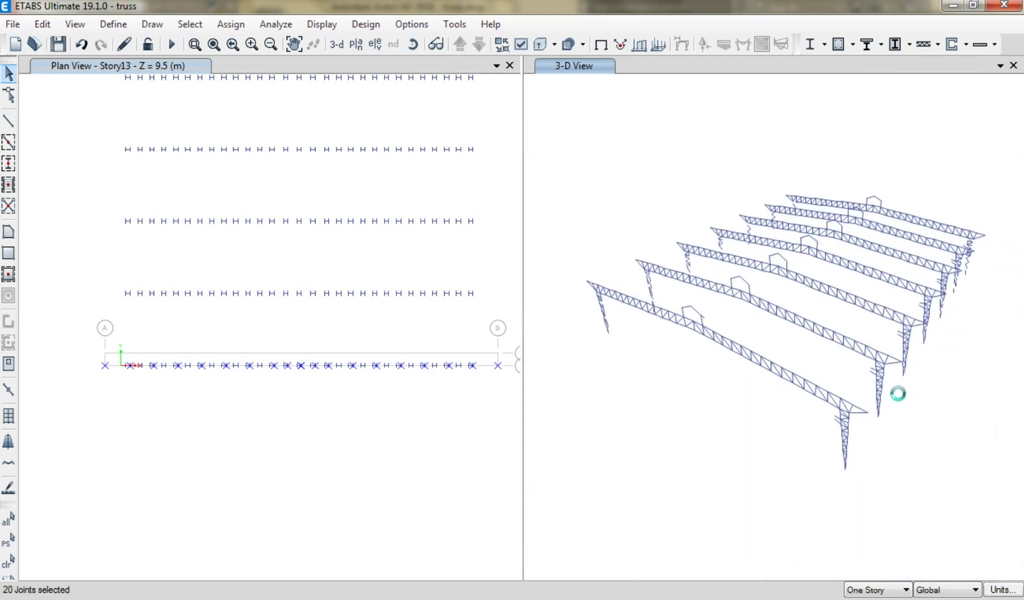
left_click(42, 24)
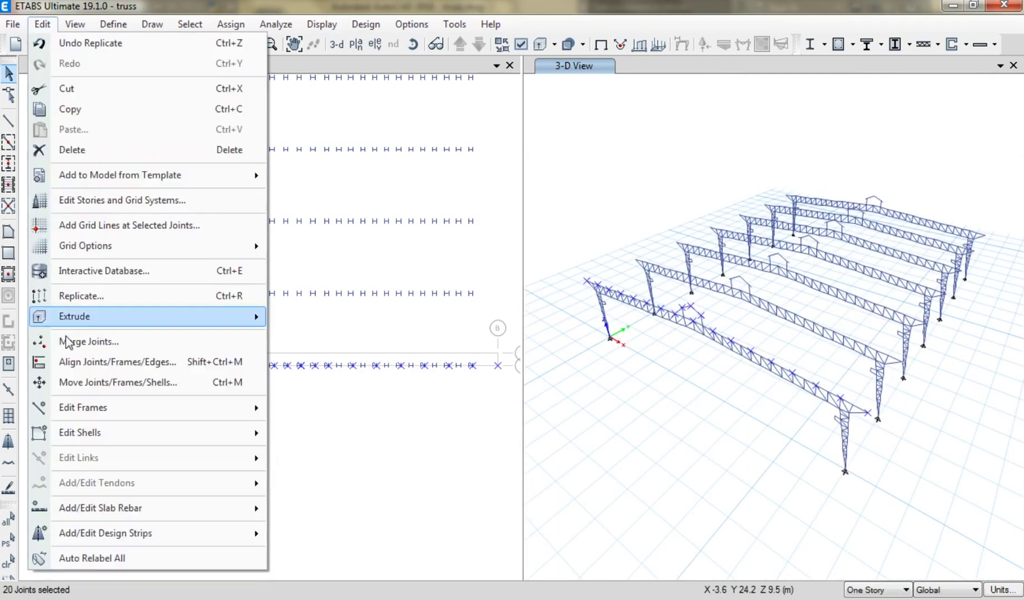
- Extrude the selected joints into frames with dx 0, dy 6, dz 0, Number 6
mouse_move(75, 316)
left_click(349, 322)
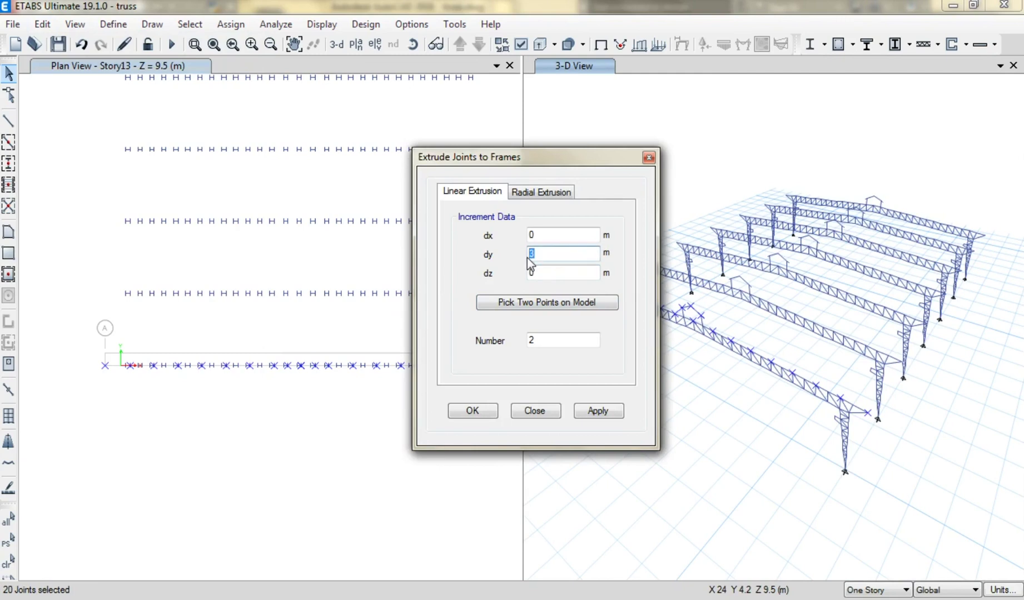
double_click(539, 341)
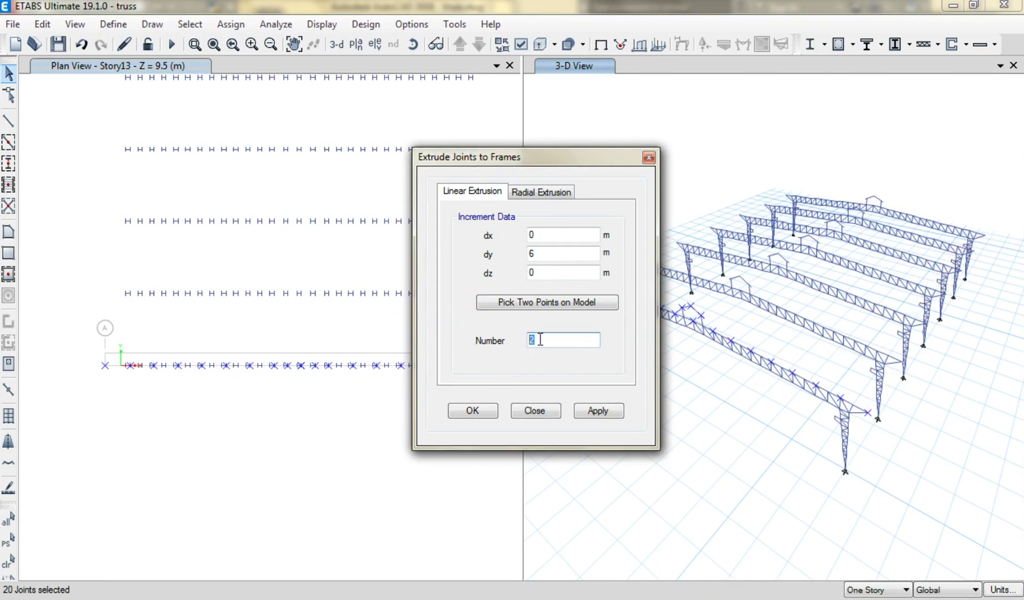
type("6")
left_click(590, 412)
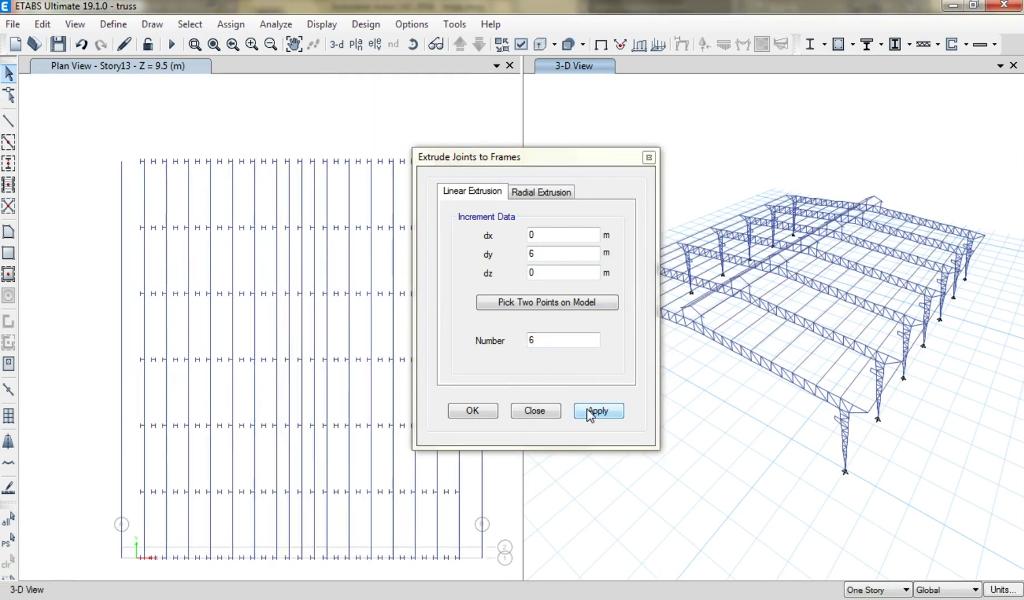
left_click_drag(562, 168, 454, 171)
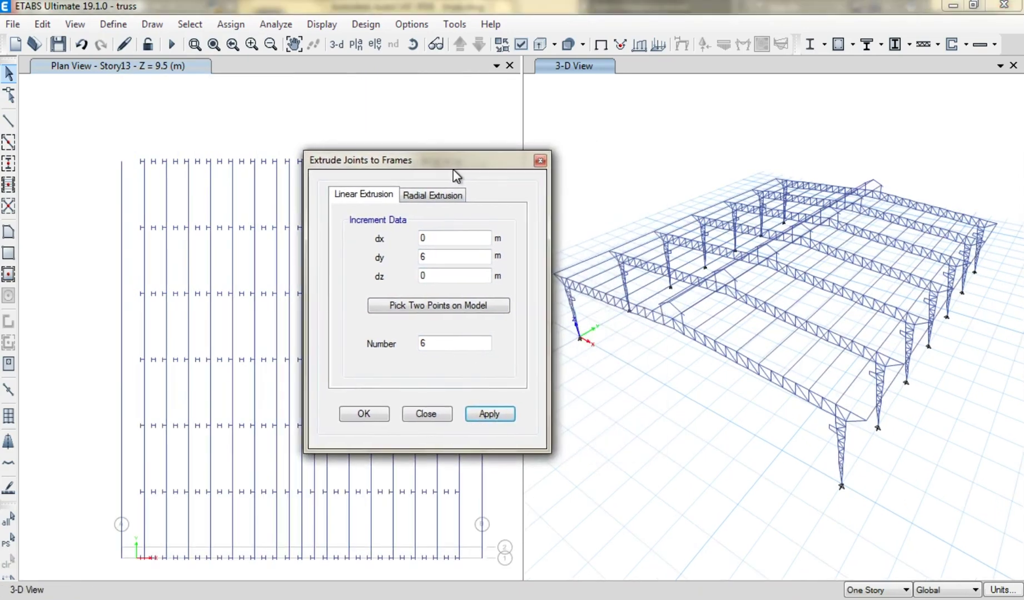
left_click(427, 414)
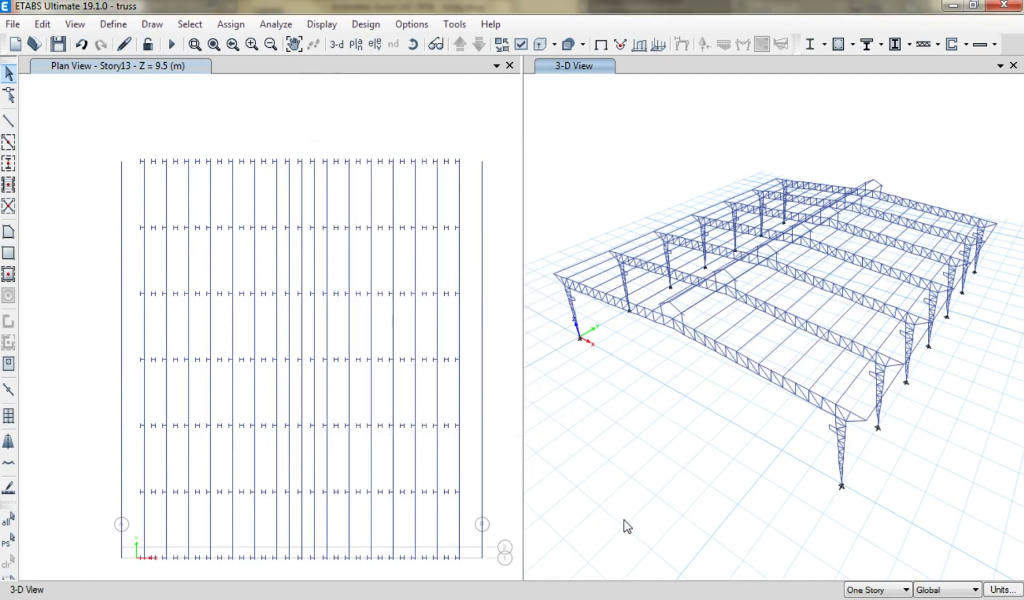
left_click(482, 273)
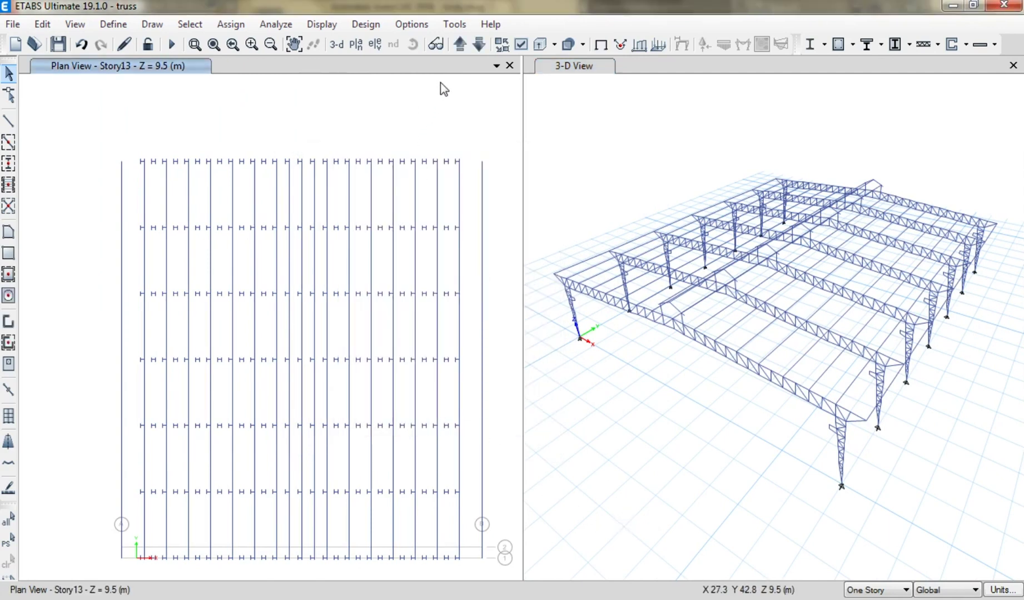
- Switch the plan view to Base and orbit the 3-D view to a low side-on angle
left_click(461, 45)
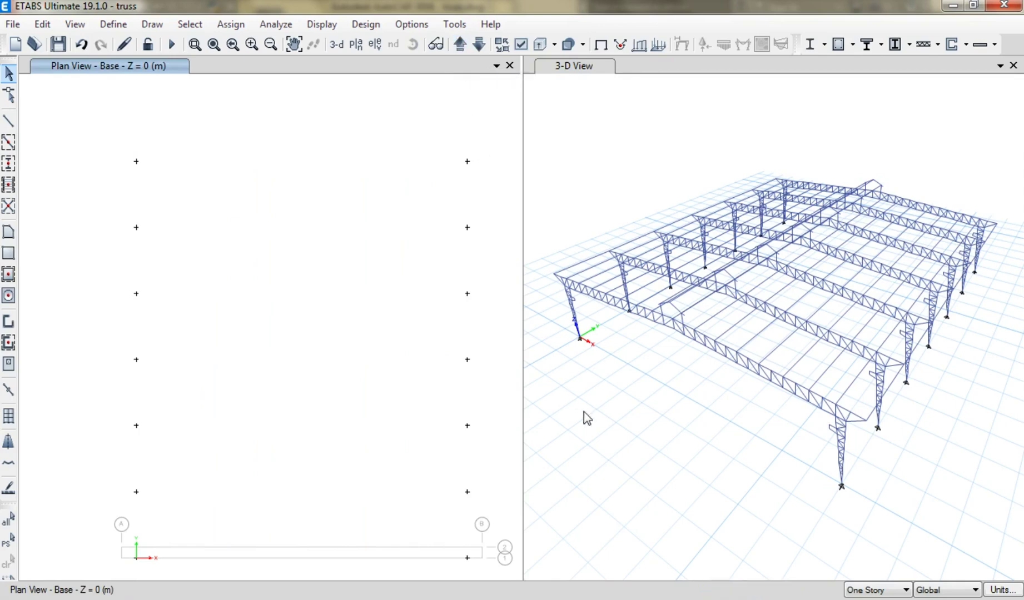
mouse_move(671, 531)
middle_mouse_down("shift")
mouse_move(672, 492)
mouse_move(600, 470)
mouse_move(750, 466)
mouse_move(724, 444)
mouse_move(770, 453)
mouse_move(773, 480)
mouse_move(747, 503)
mouse_move(700, 517)
mouse_move(683, 497)
mouse_move(680, 455)
middle_mouse_up("shift")
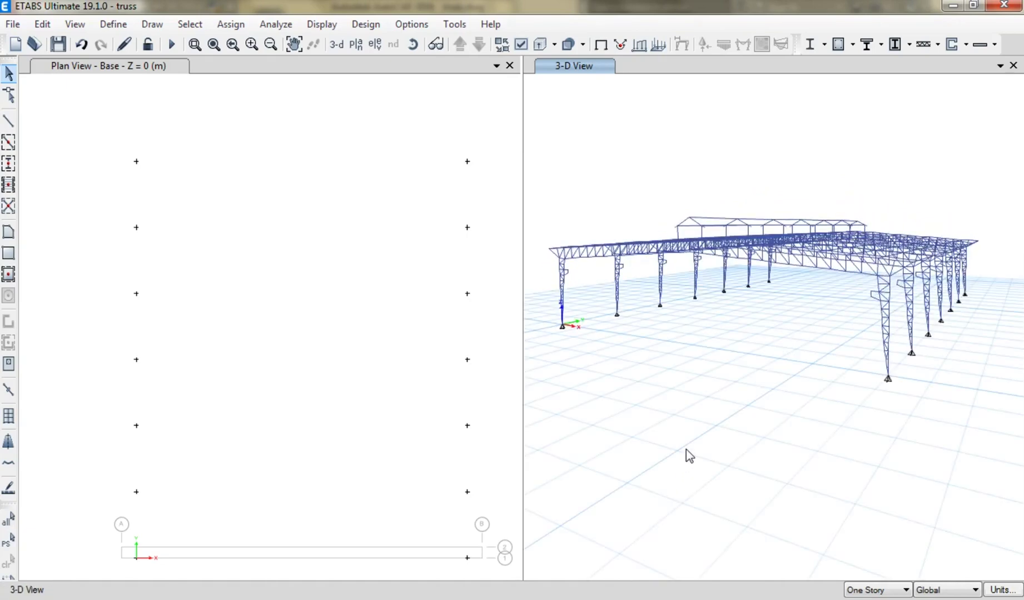
key("alt")
- Edit grid G1 as spacings, adding X line C with 15 m and 15 m spacings
right_click(311, 290)
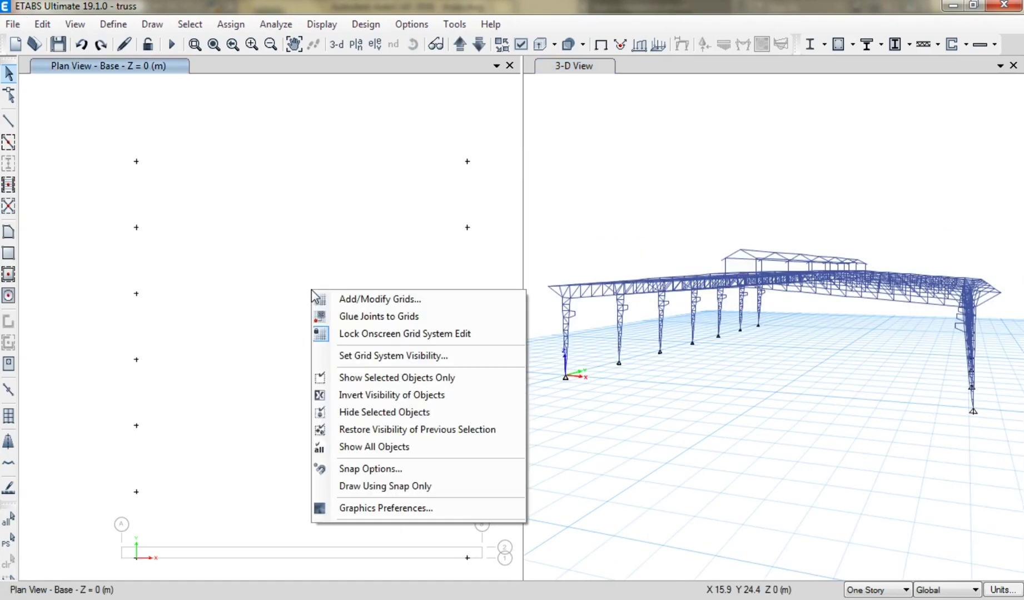
left_click(323, 303)
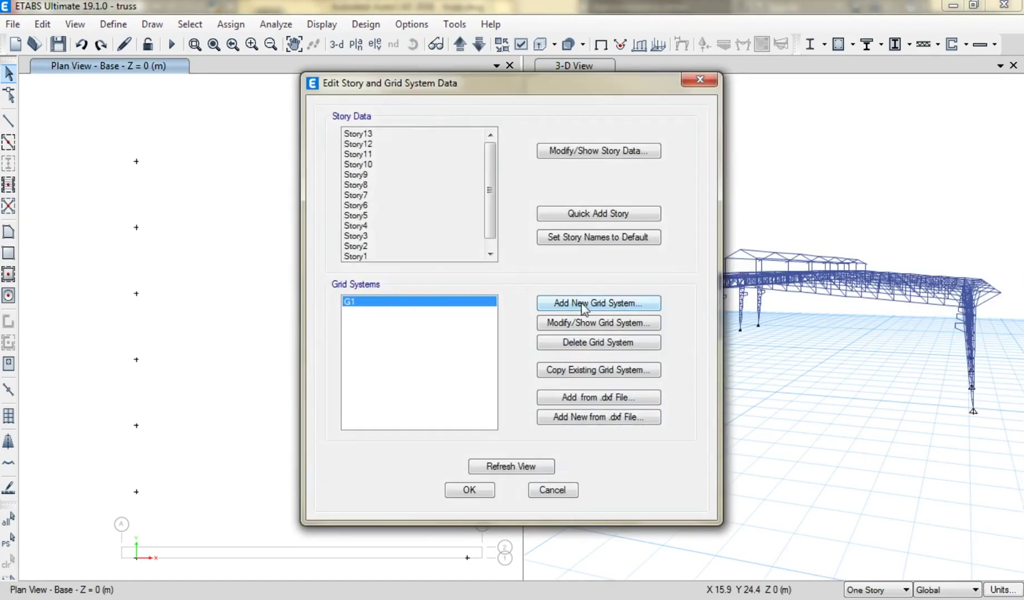
left_click(593, 328)
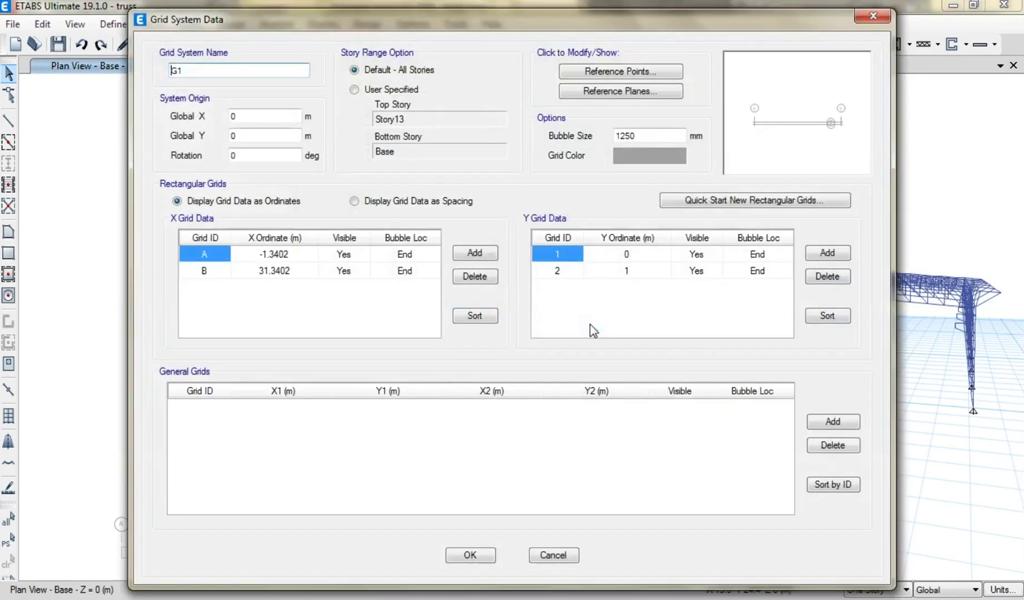
left_click(388, 210)
left_click(474, 255)
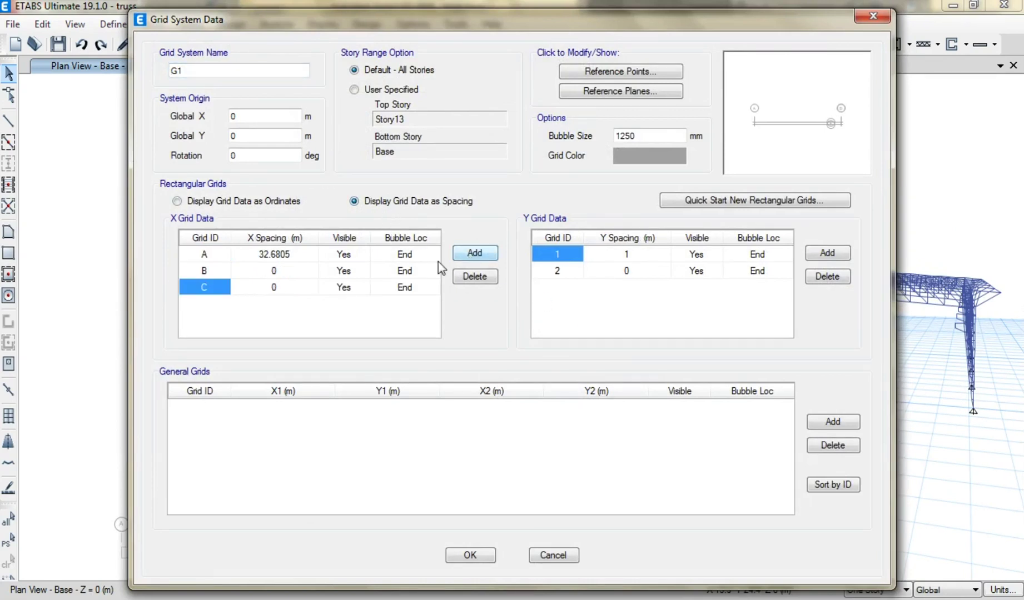
left_click(293, 259)
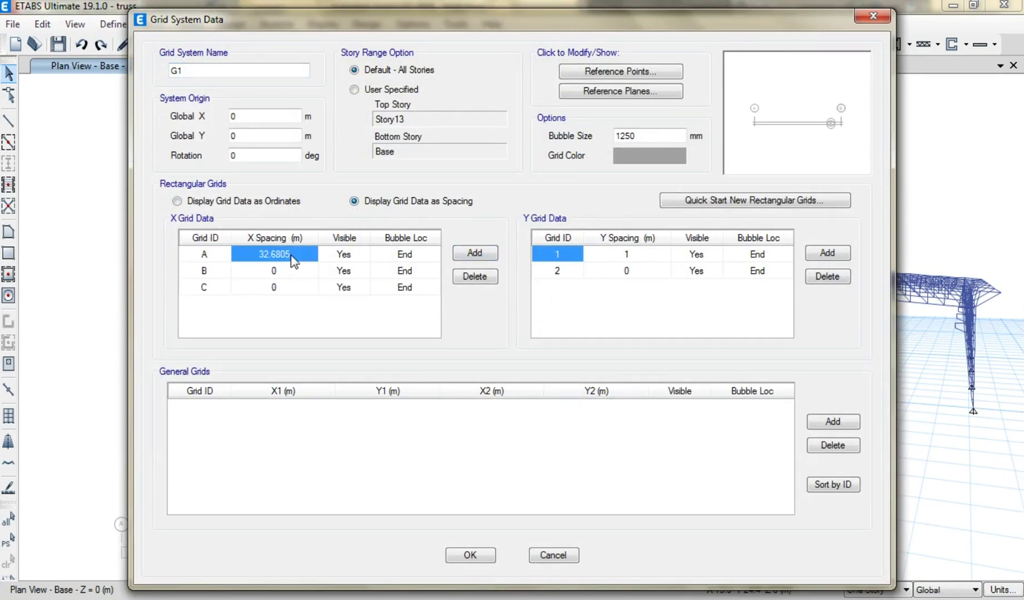
type("15")
key("Return")
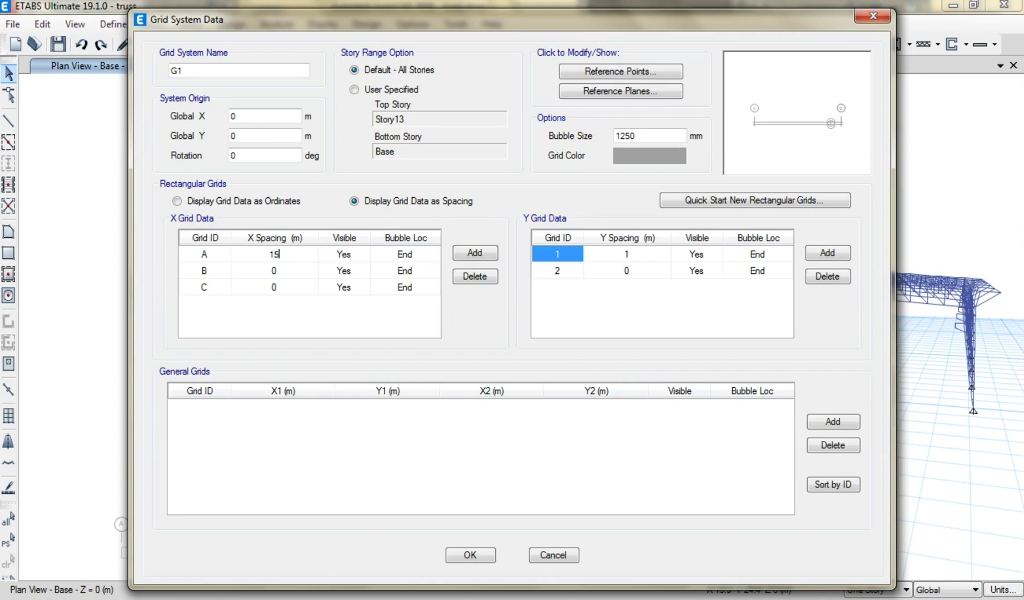
type("15")
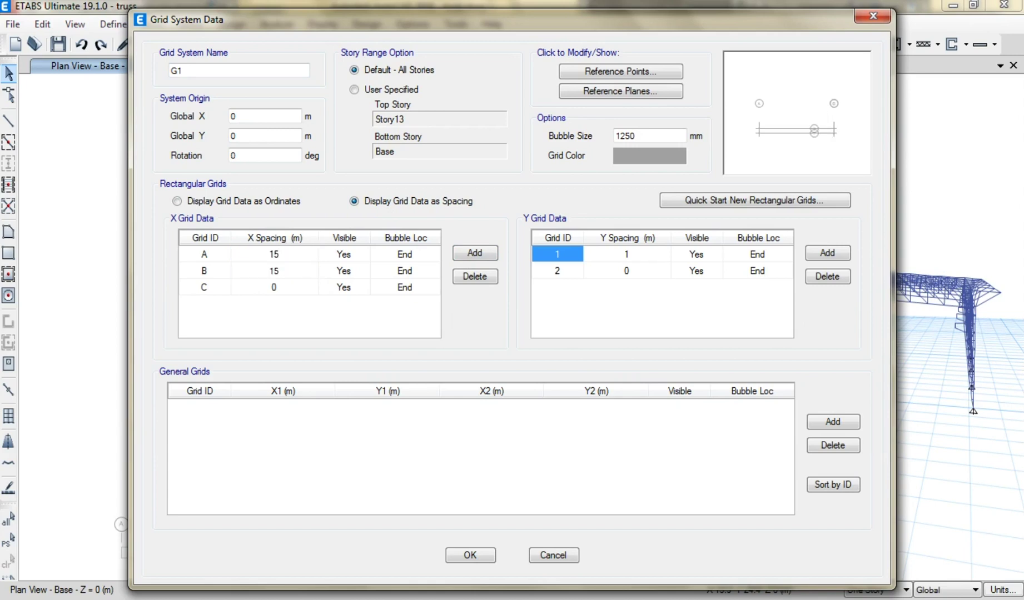
key("Return")
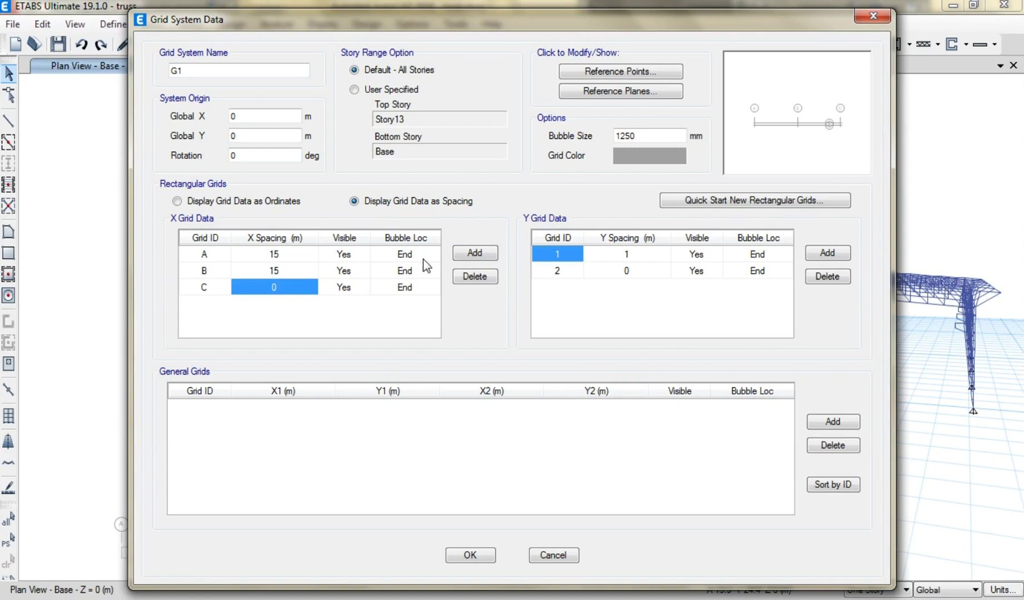
- Set the Y line bubbles to Start and add Y grid lines up to six
left_click(773, 261)
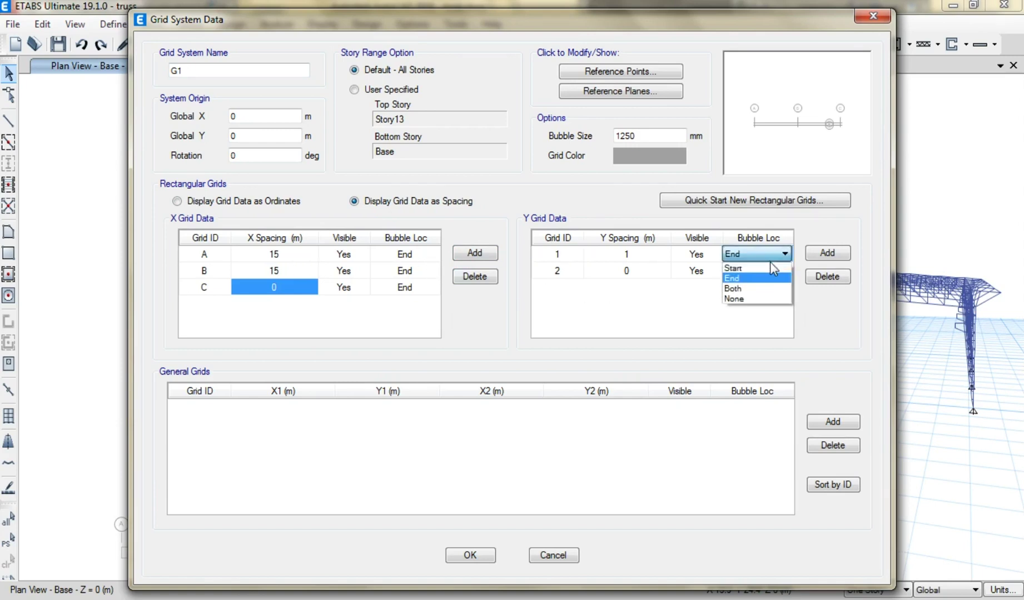
left_click(770, 268)
left_click(771, 271)
left_click(770, 285)
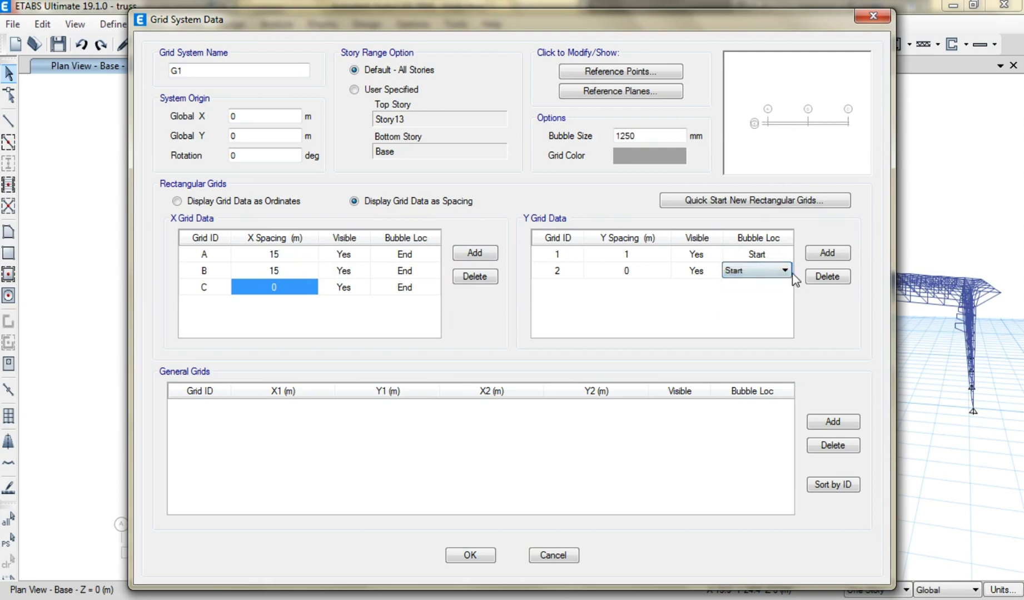
left_click(817, 255)
left_click(816, 256)
left_click(817, 255)
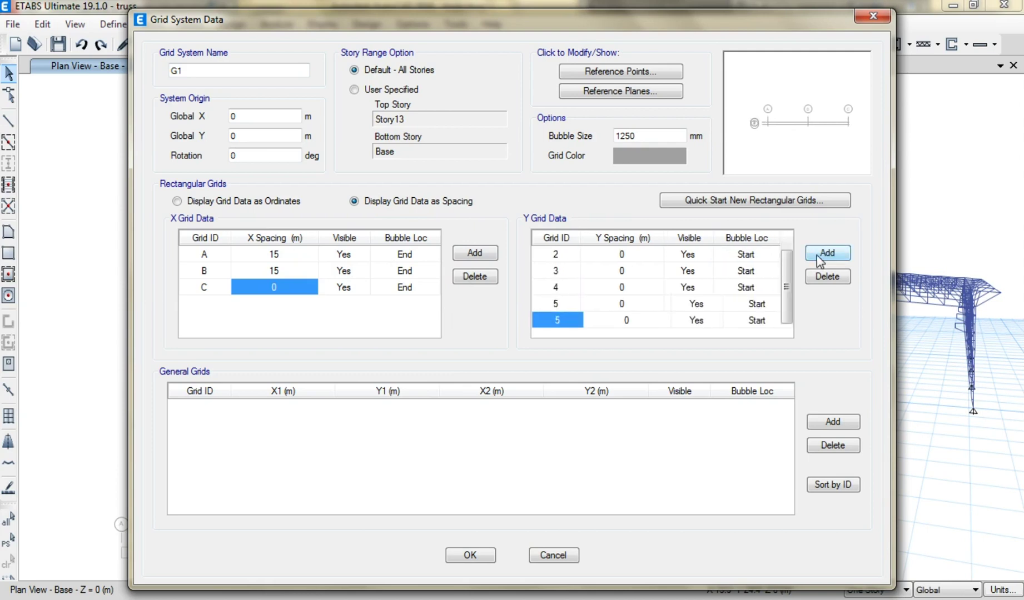
- Enter 6 m spacings for the Y grid lines and confirm the grid changes
scroll(658, 261, "up", 1)
left_click(651, 259)
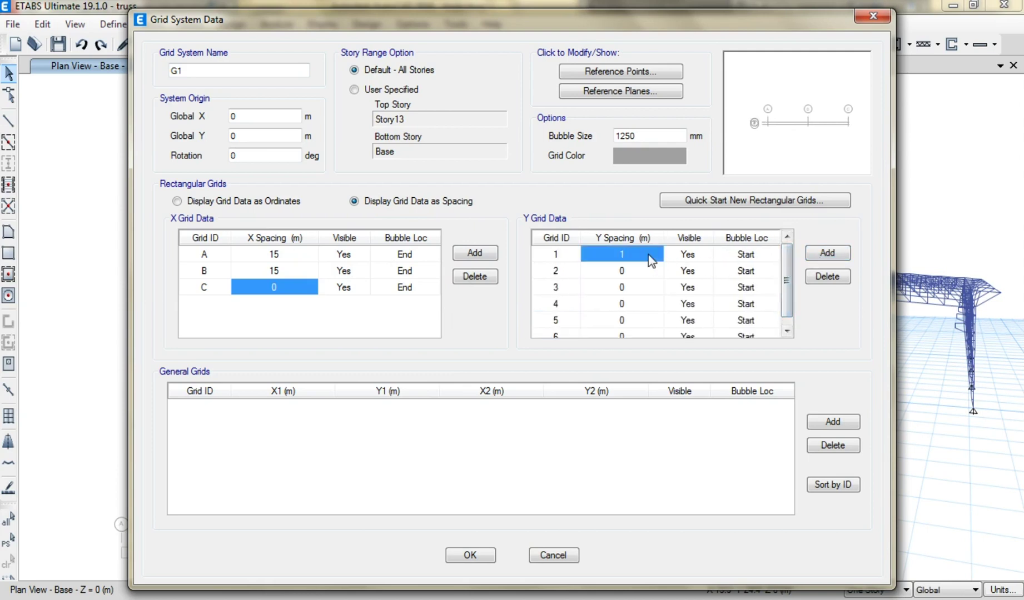
type("6")
key("Down")
type("6")
key("Down")
type("666")
key("Down")
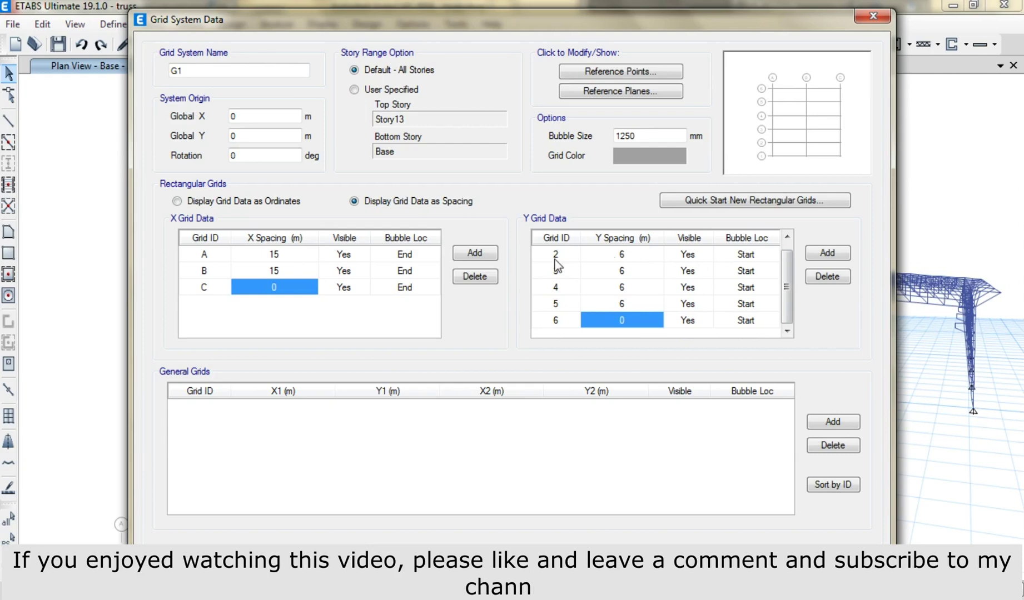
left_click(304, 257)
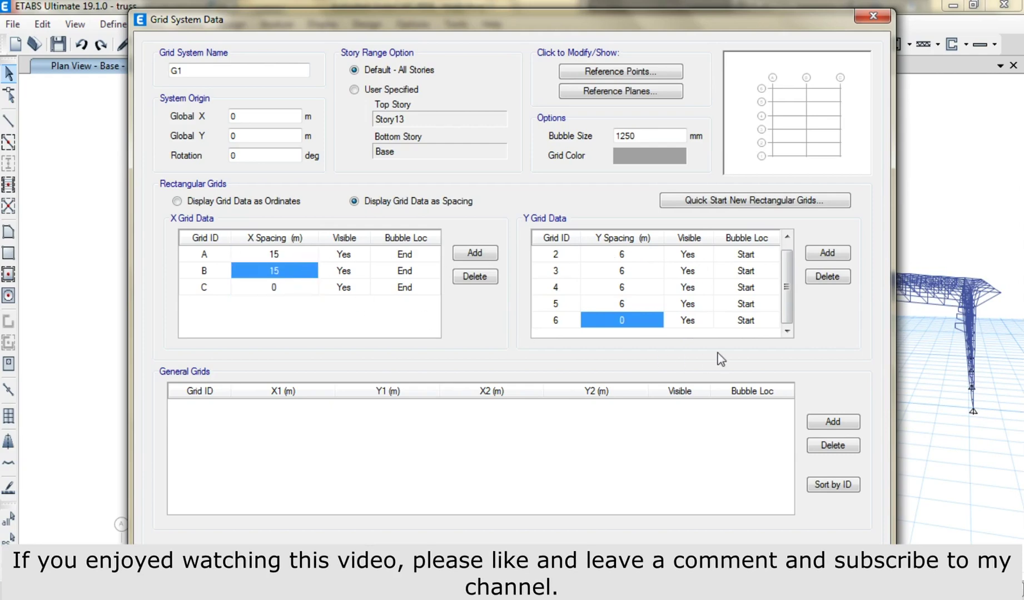
left_click(578, 562)
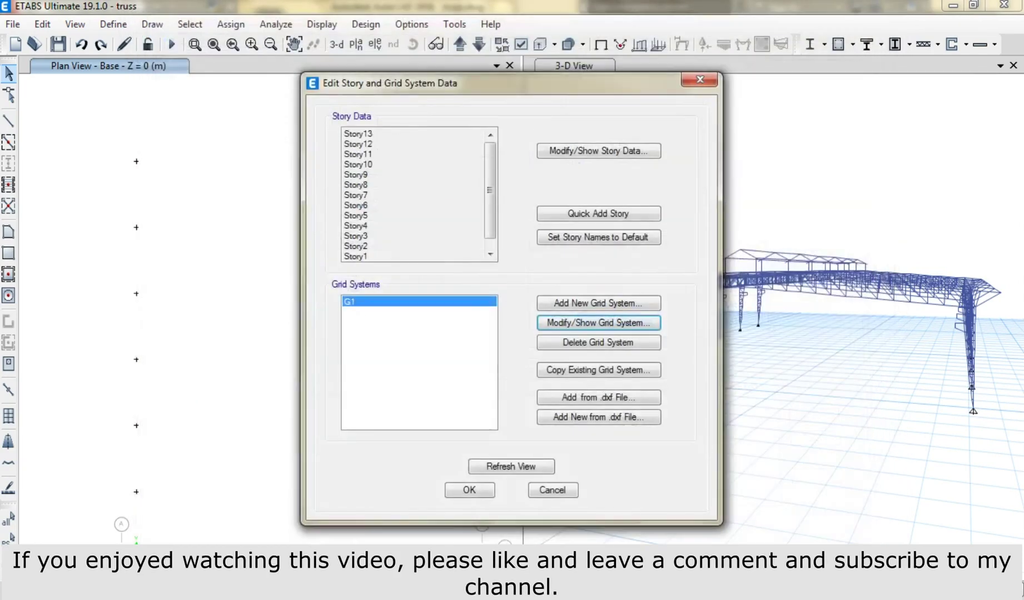
- Close the grid editor, pan and refresh so the plan shows the A–C by 1–6 grid
left_click(479, 492)
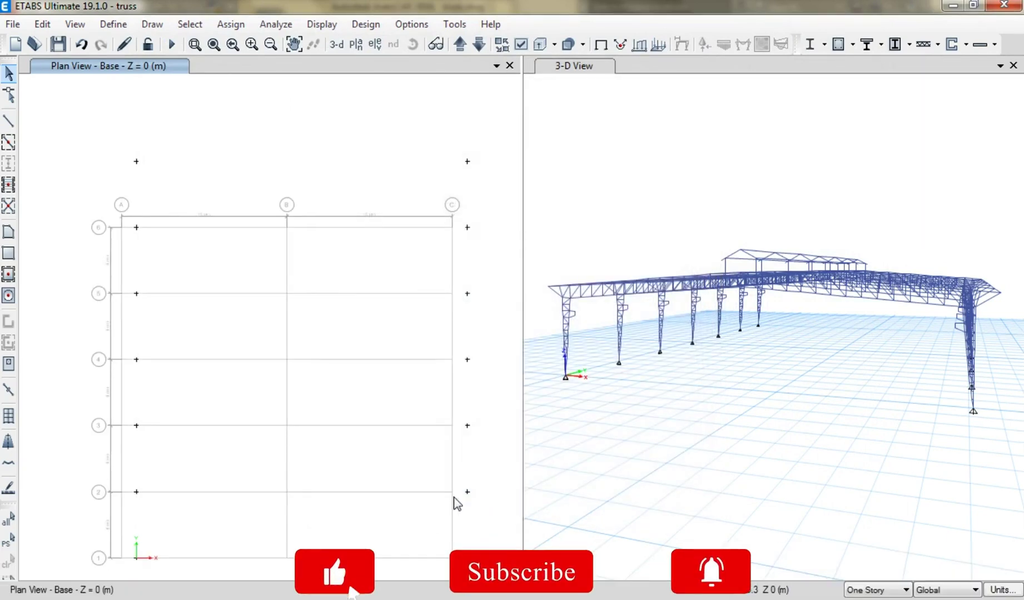
middle_click_drag(441, 474, 431, 449)
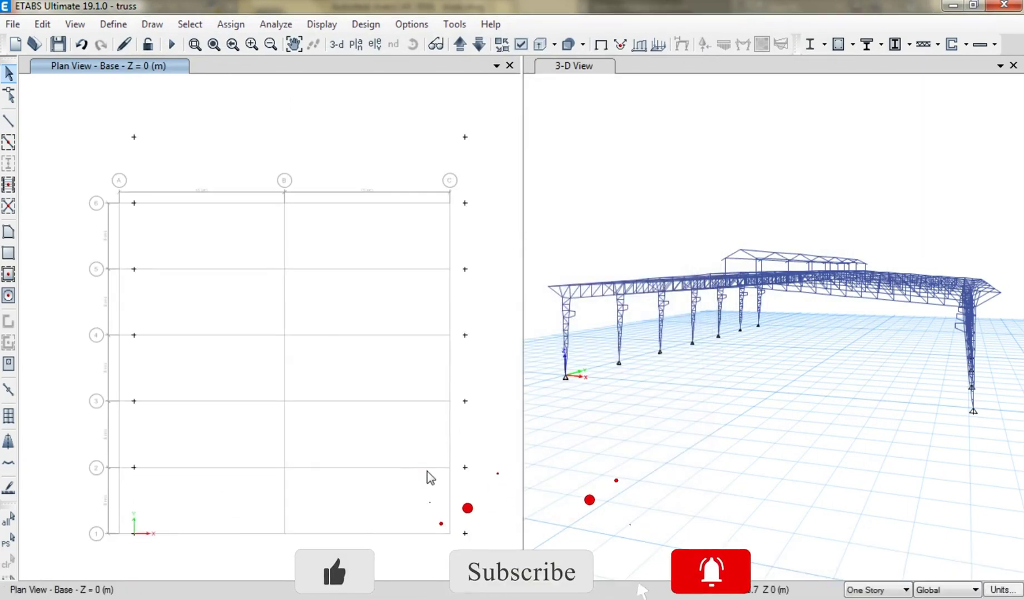
left_click(124, 44)
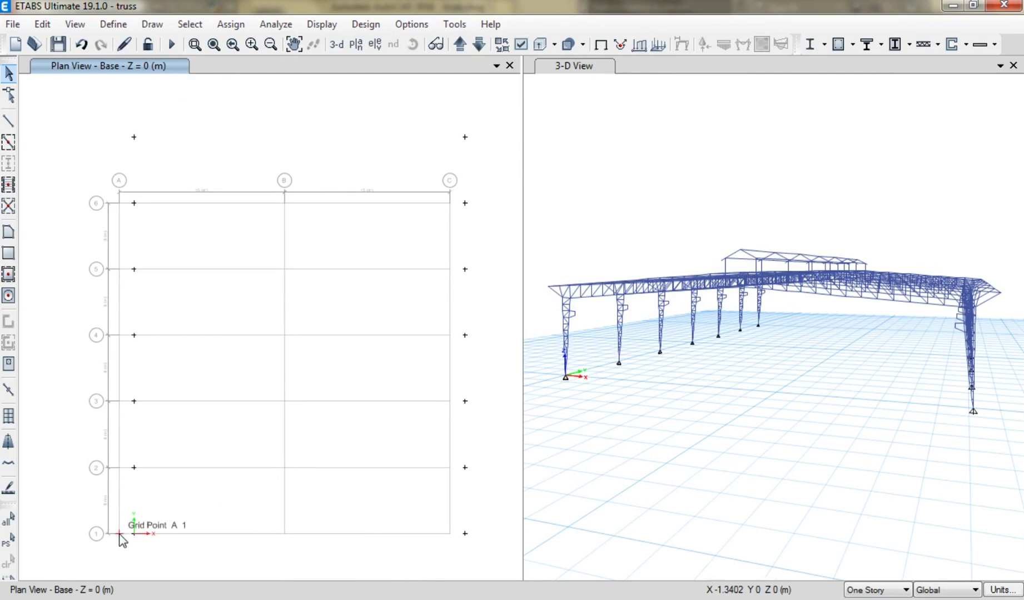
right_click(224, 365)
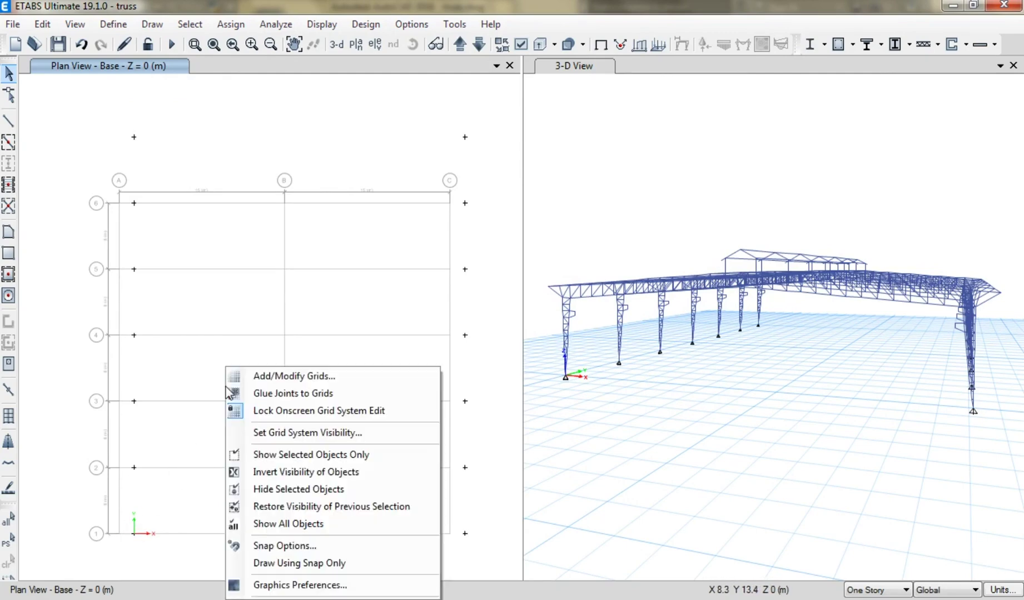
- Open grid system G1 for editing and display its data as ordinates
left_click(234, 376)
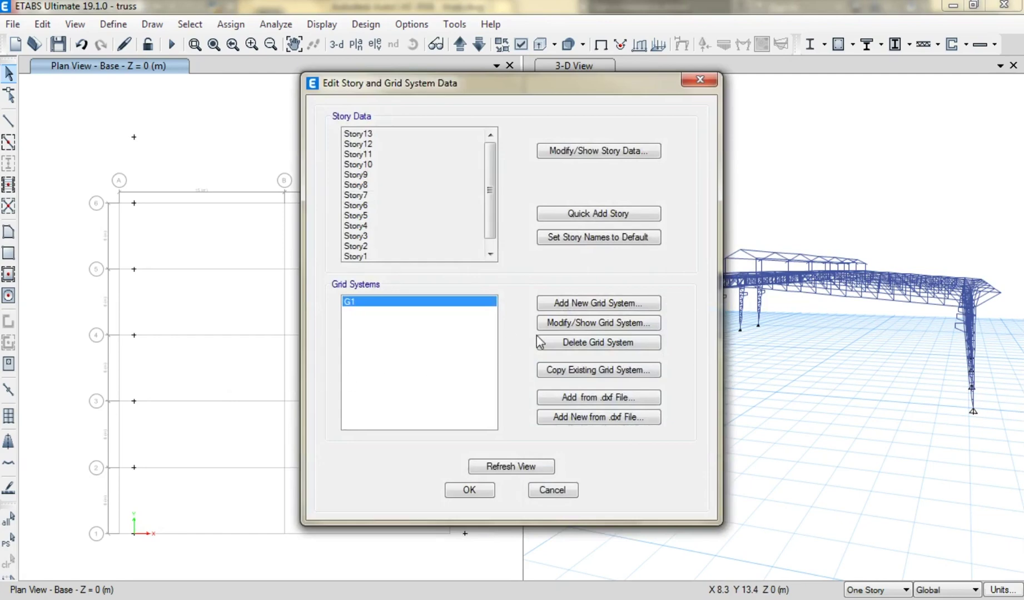
left_click(569, 321)
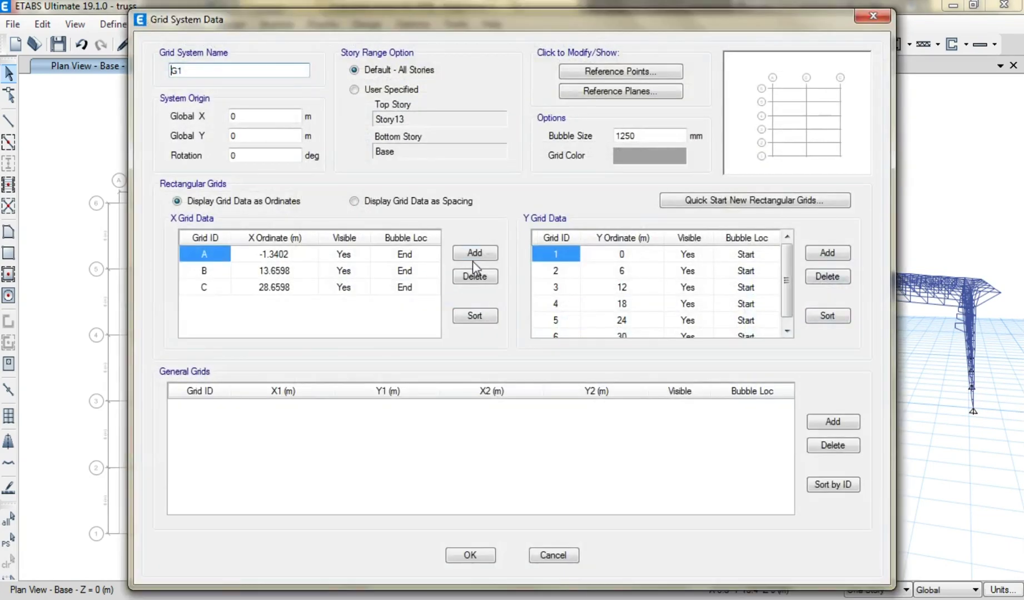
left_click(435, 205)
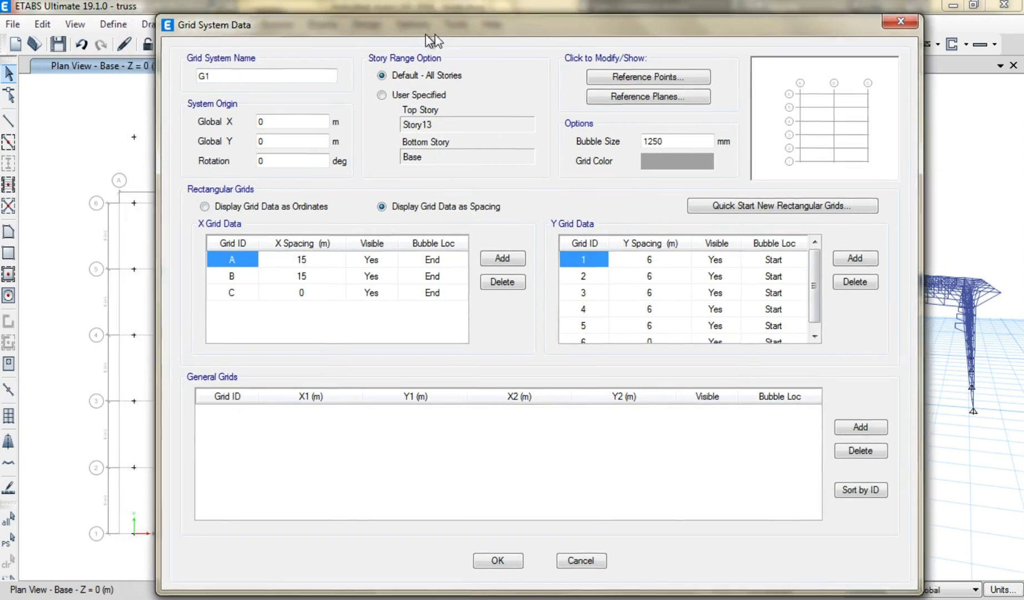
mouse_move(399, 30)
left_mouse_down()
mouse_move(599, 49)
mouse_move(519, 52)
left_mouse_up()
left_click(412, 219)
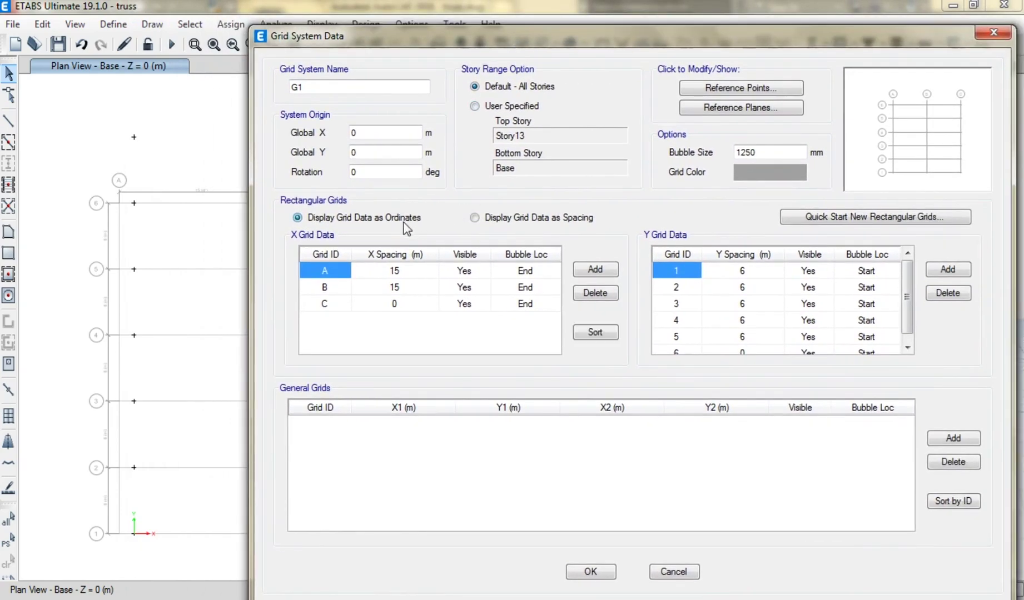
- Set X grid ordinates A=0, B=15, C=30 m and close the grid editor
left_click(413, 272)
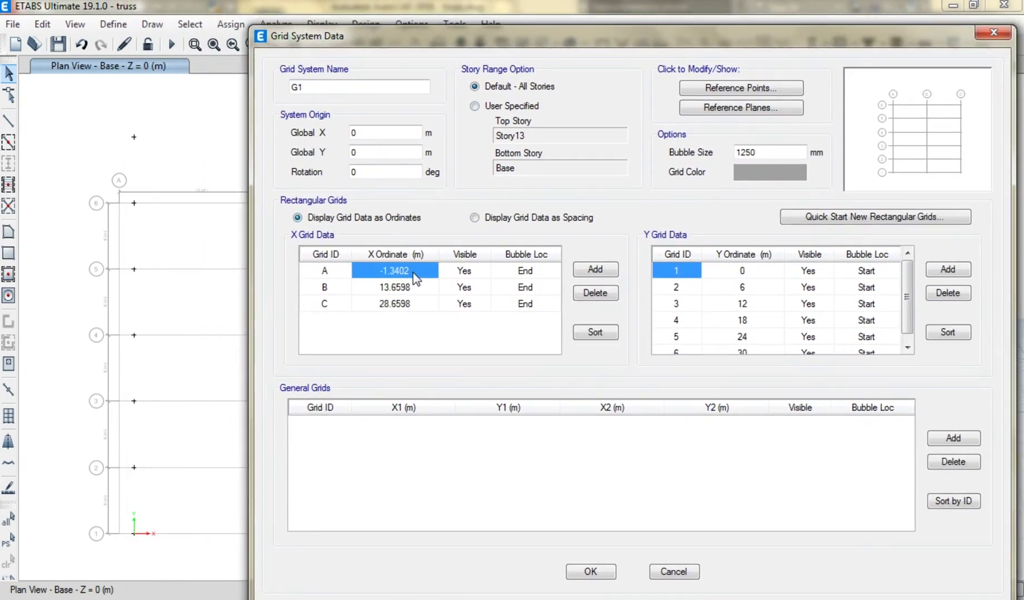
type("0")
key("Return")
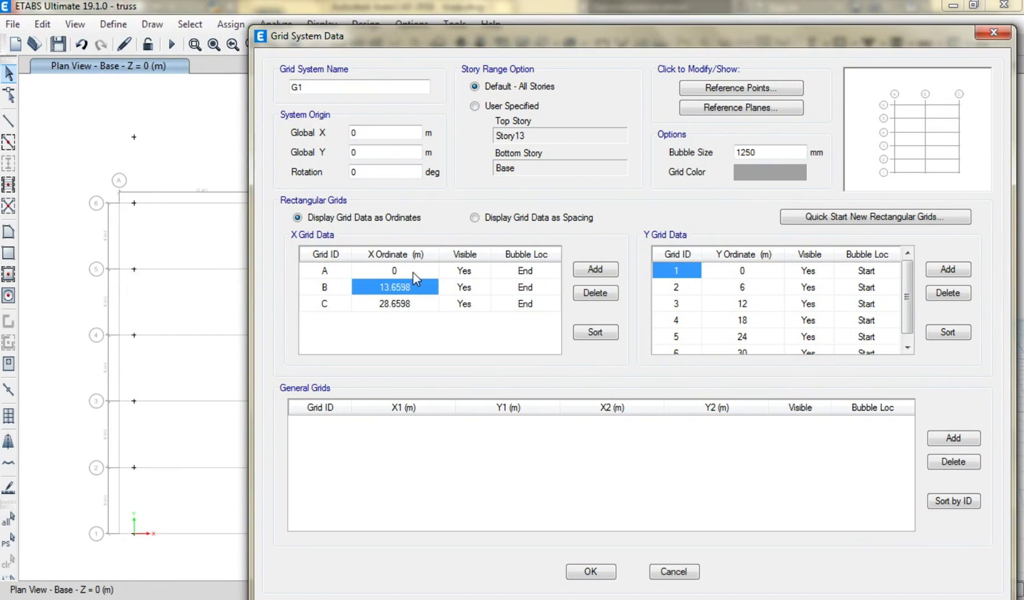
type("15")
key("Return")
type("30")
key("Return")
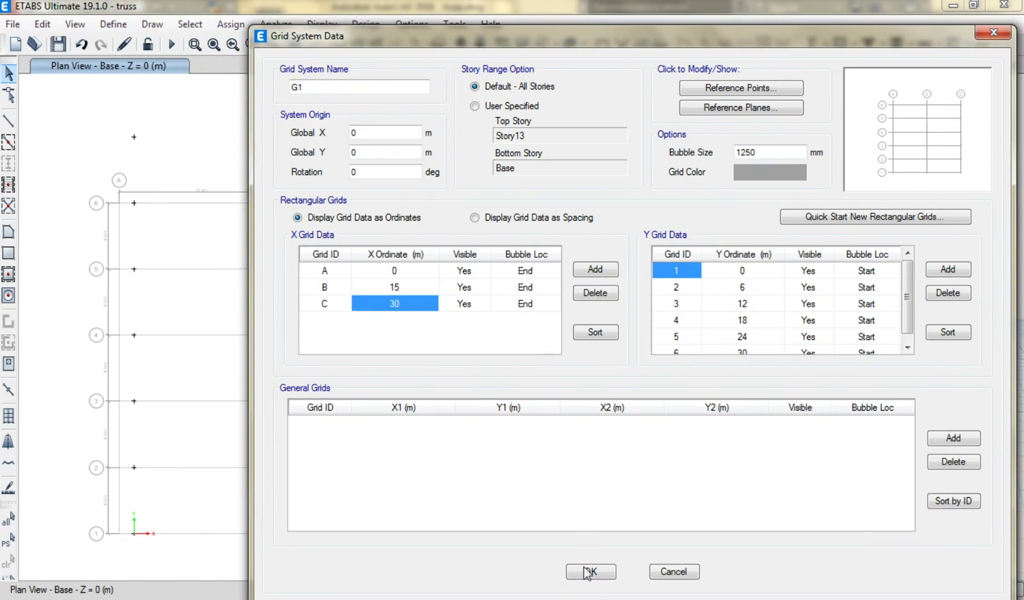
left_click(591, 571)
left_click(475, 487)
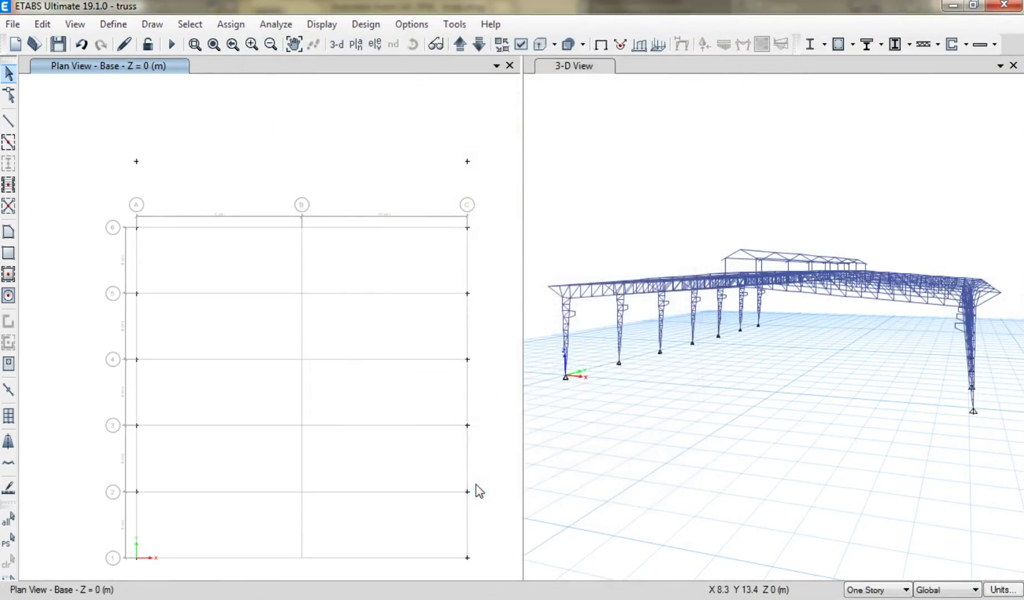
- Show the grid in 3-D, orbit to an elevated oblique view, then hide the grid
left_click(674, 426)
right_click(686, 425)
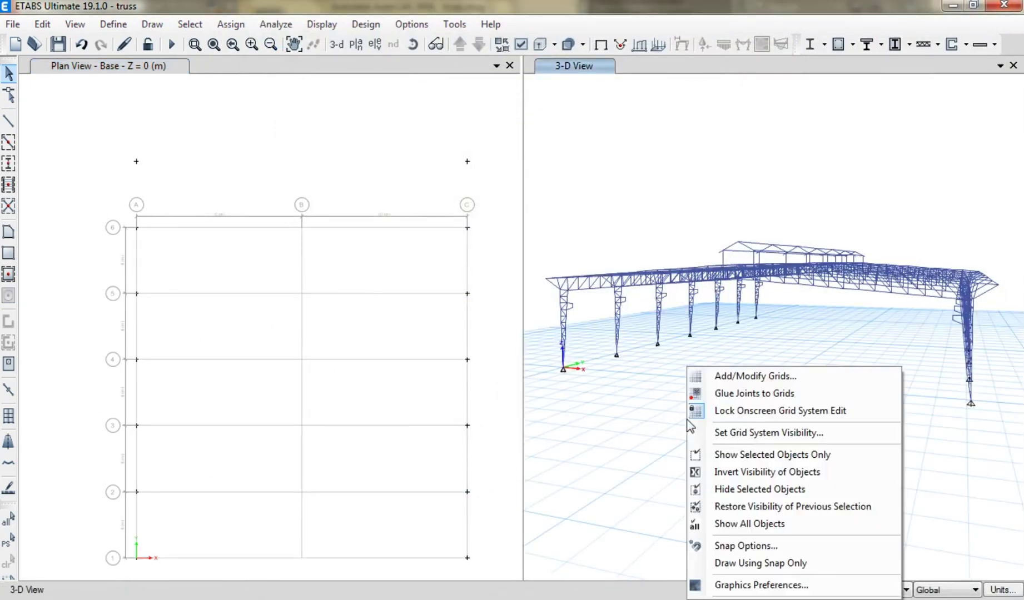
left_click(703, 443)
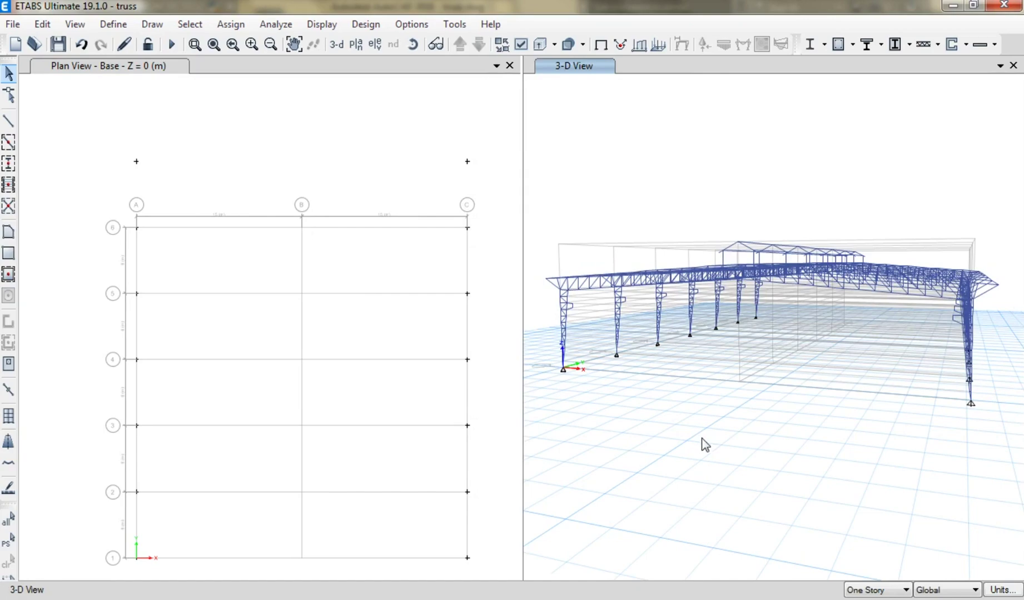
mouse_move(771, 407)
middle_mouse_down("shift")
mouse_move(744, 431)
mouse_move(751, 467)
mouse_move(841, 429)
mouse_move(839, 421)
mouse_move(809, 427)
middle_mouse_up("shift")
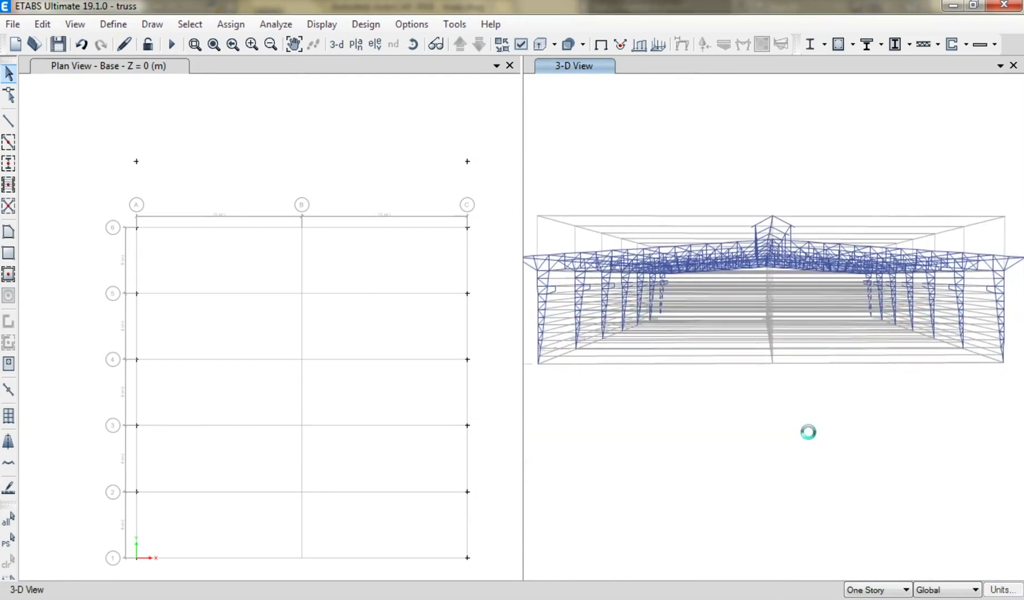
scroll(812, 444, "down", 3)
middle_click_drag(817, 448, 788, 472, "shift")
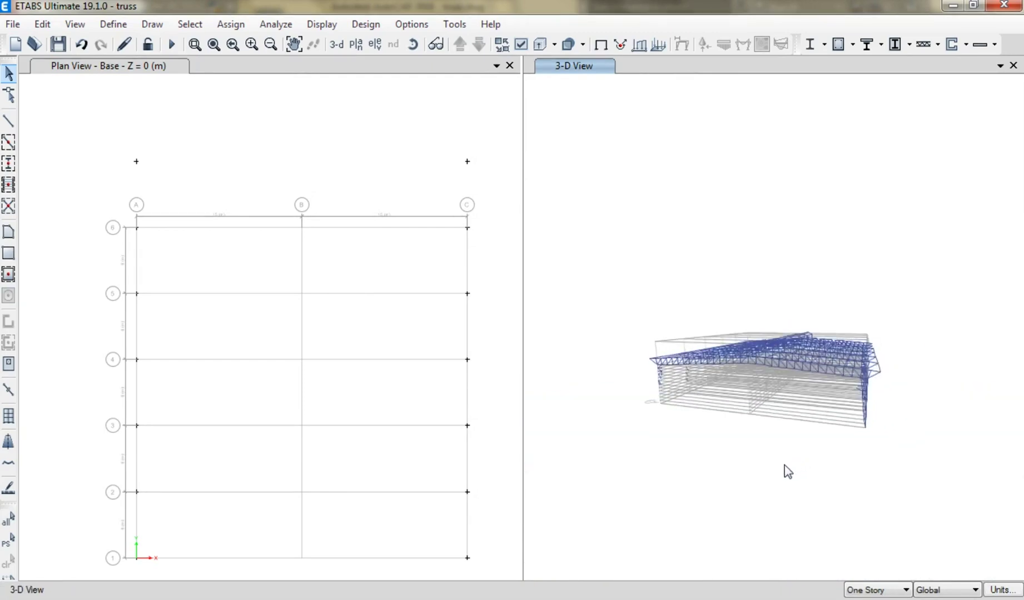
right_click(705, 258)
left_click(723, 331)
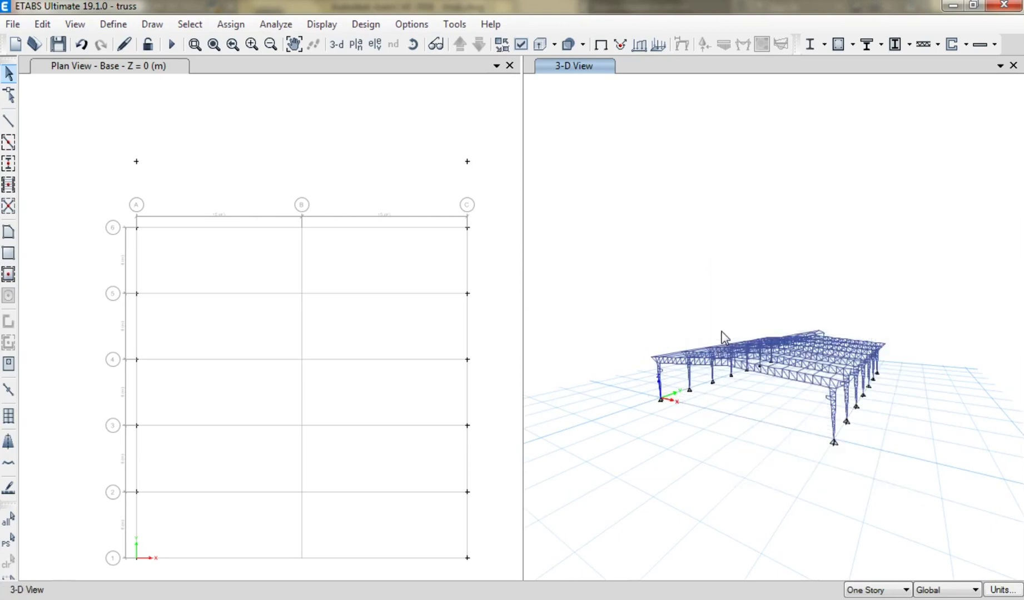